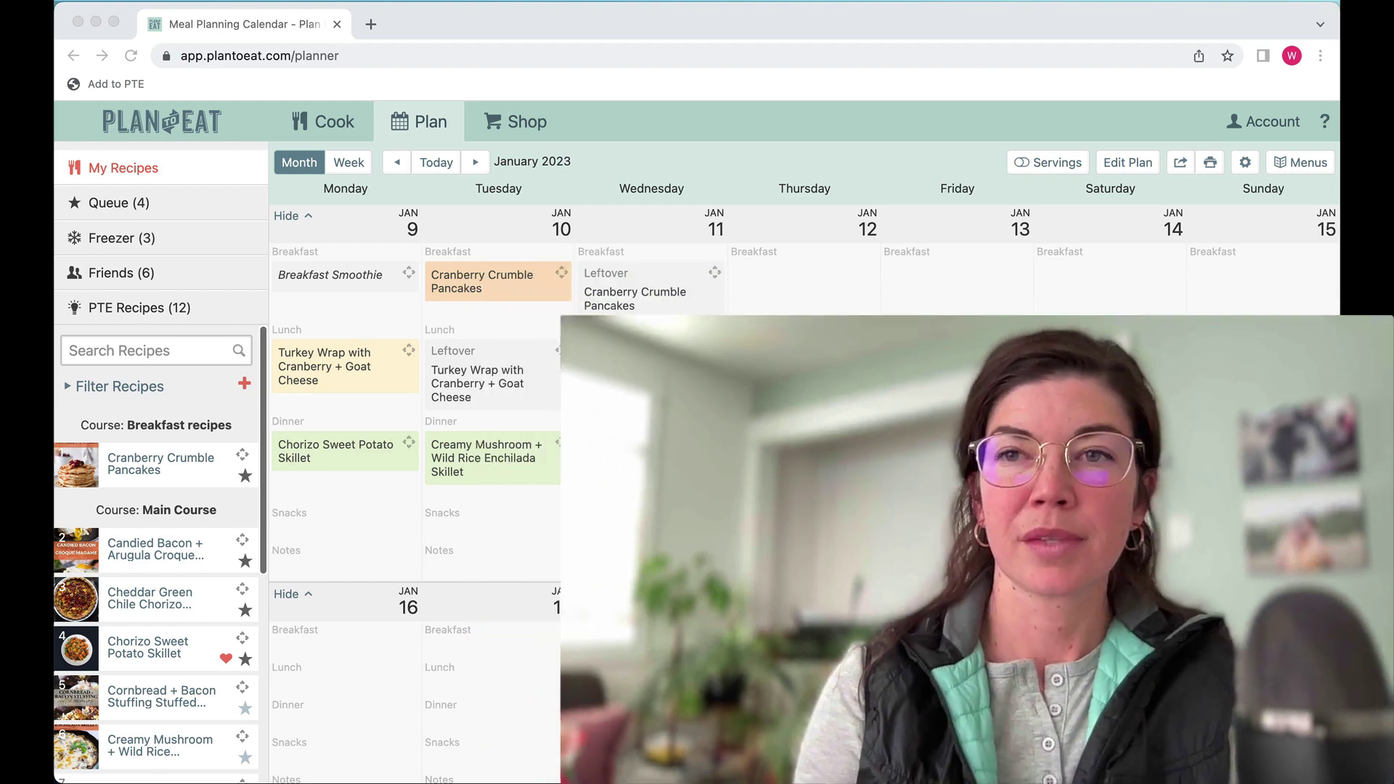
Show the Menus panel beside the planner and briefly browse the PTE-provided menus list
click(1050, 315)
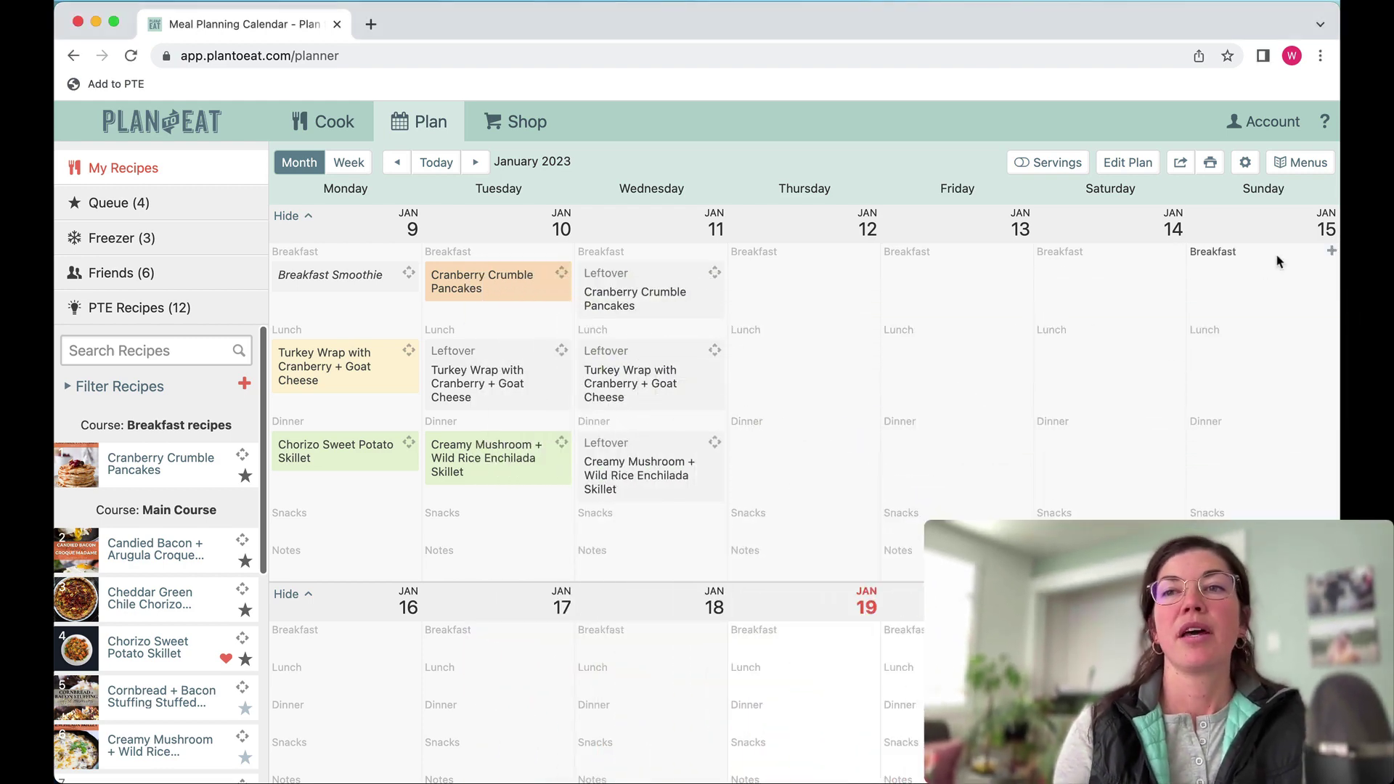
click(1297, 164)
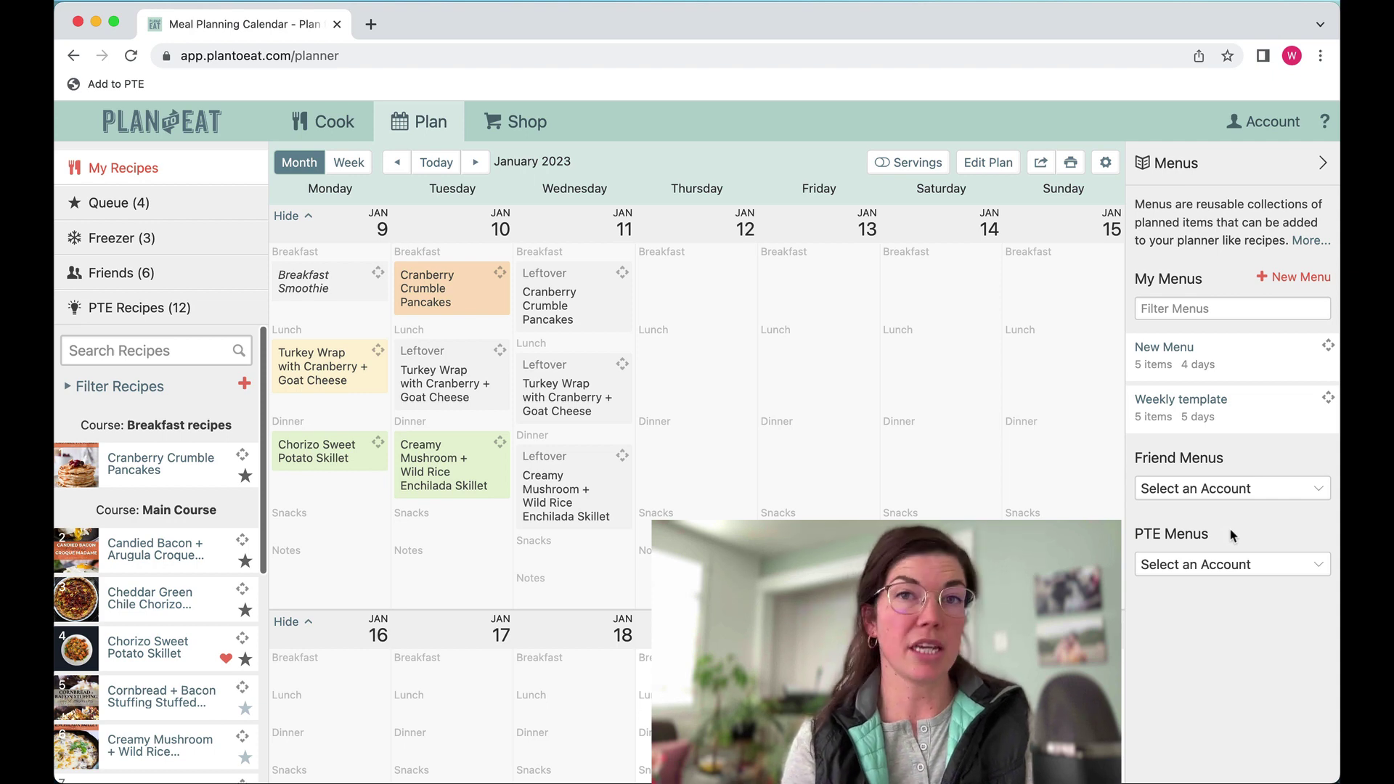
click(1234, 565)
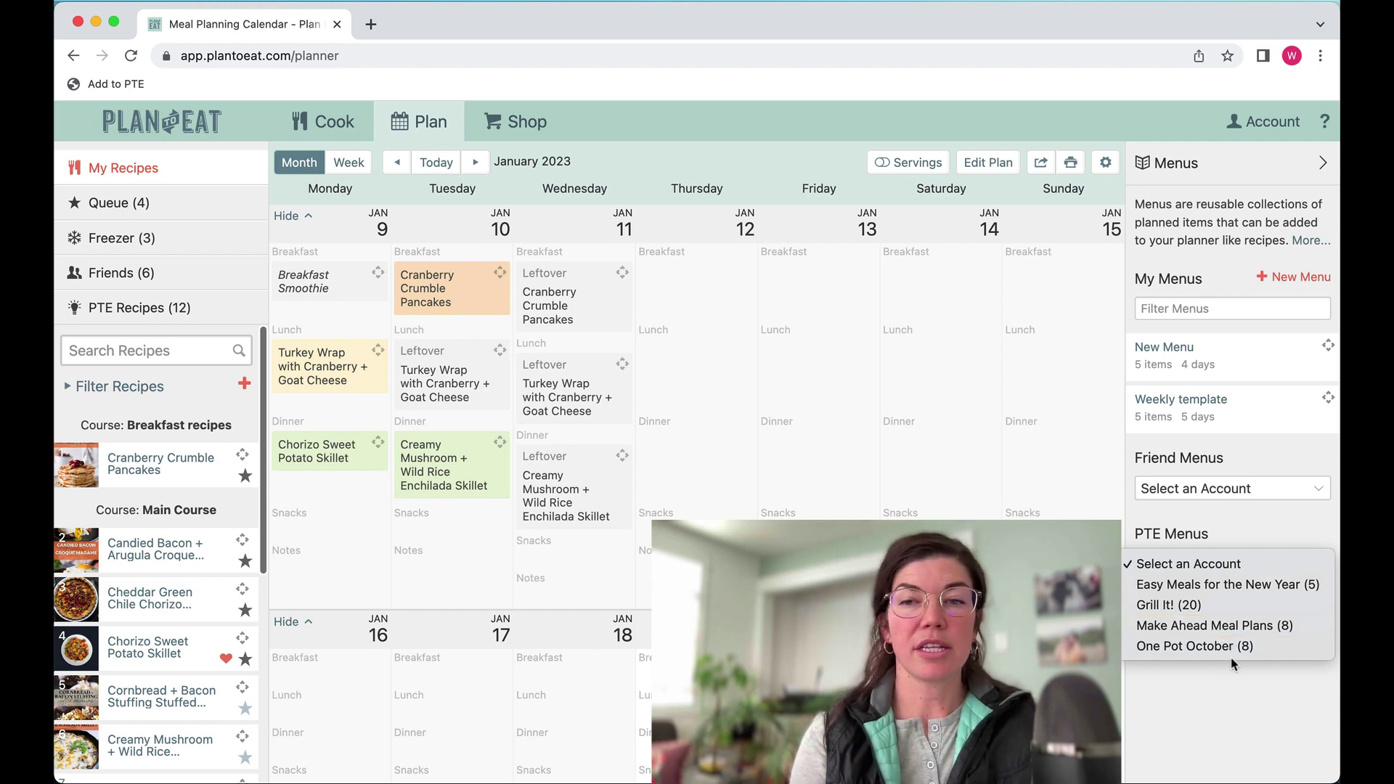
click(1234, 689)
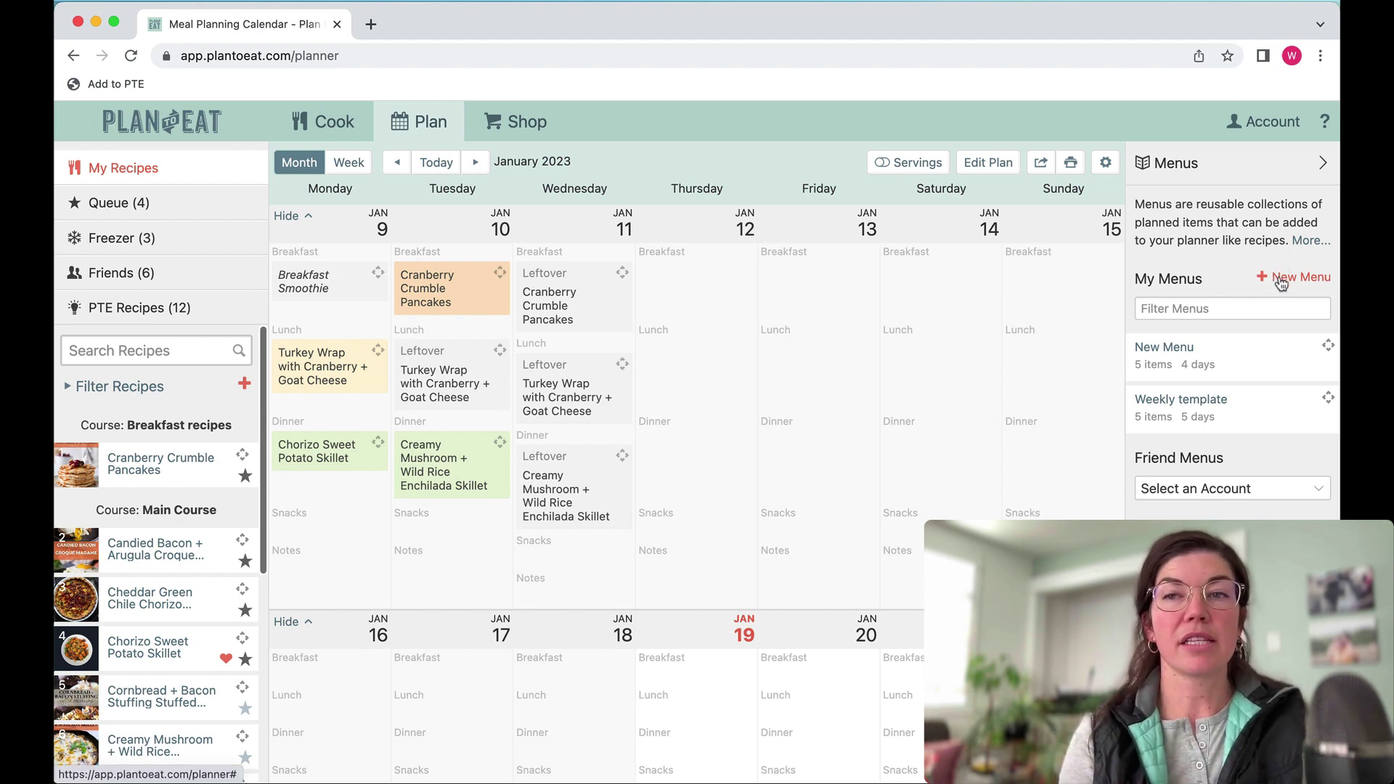
Create a new menu and rename it 'Menu new', replacing the date in its name
click(1279, 280)
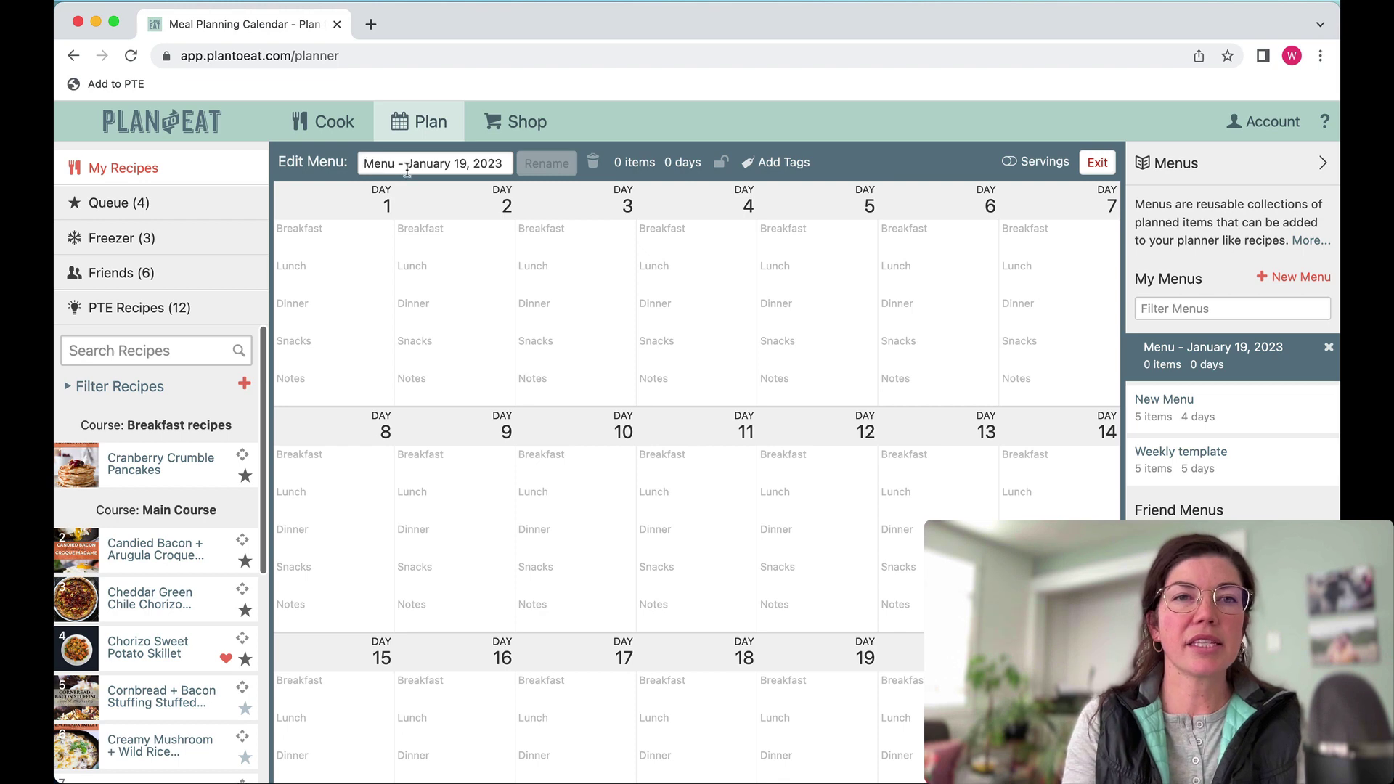
drag(398, 167, 527, 180)
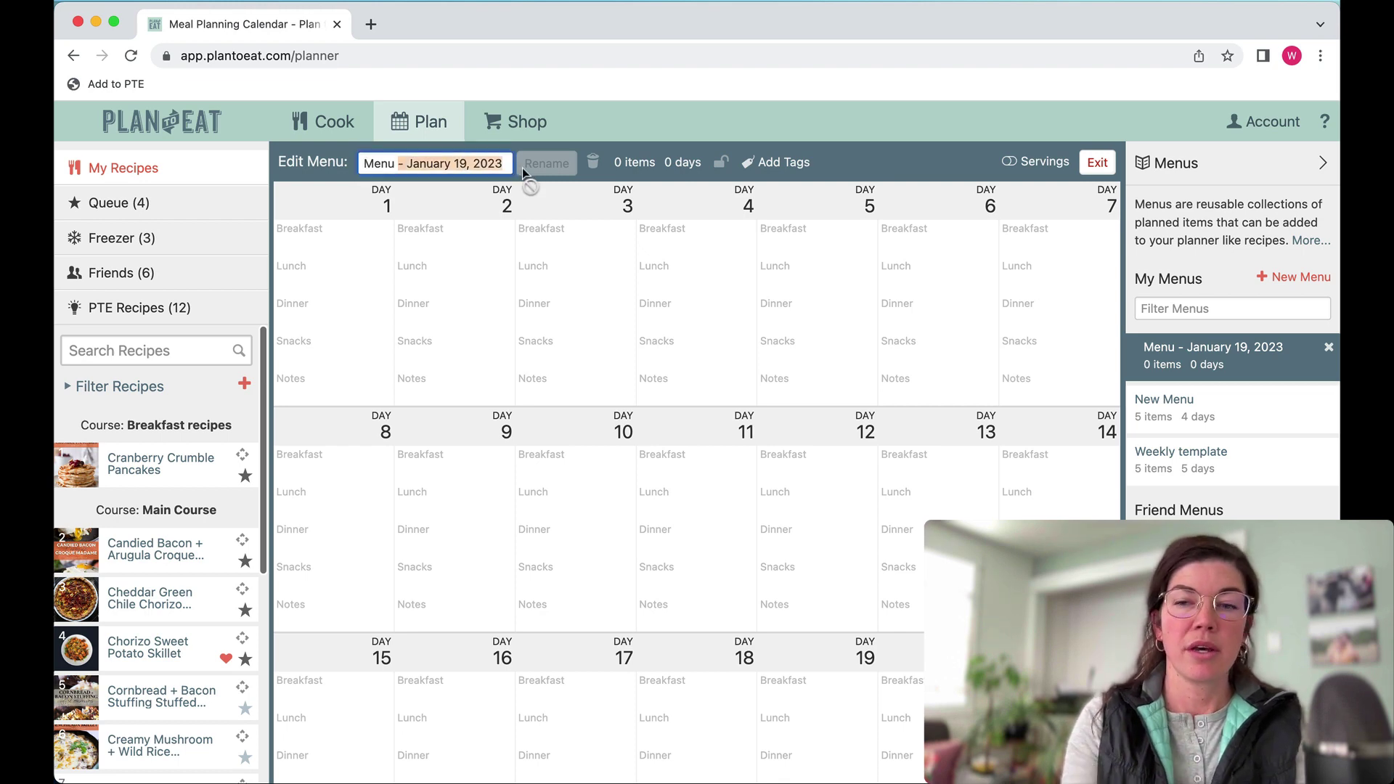
key(BackSpace)
text(new)
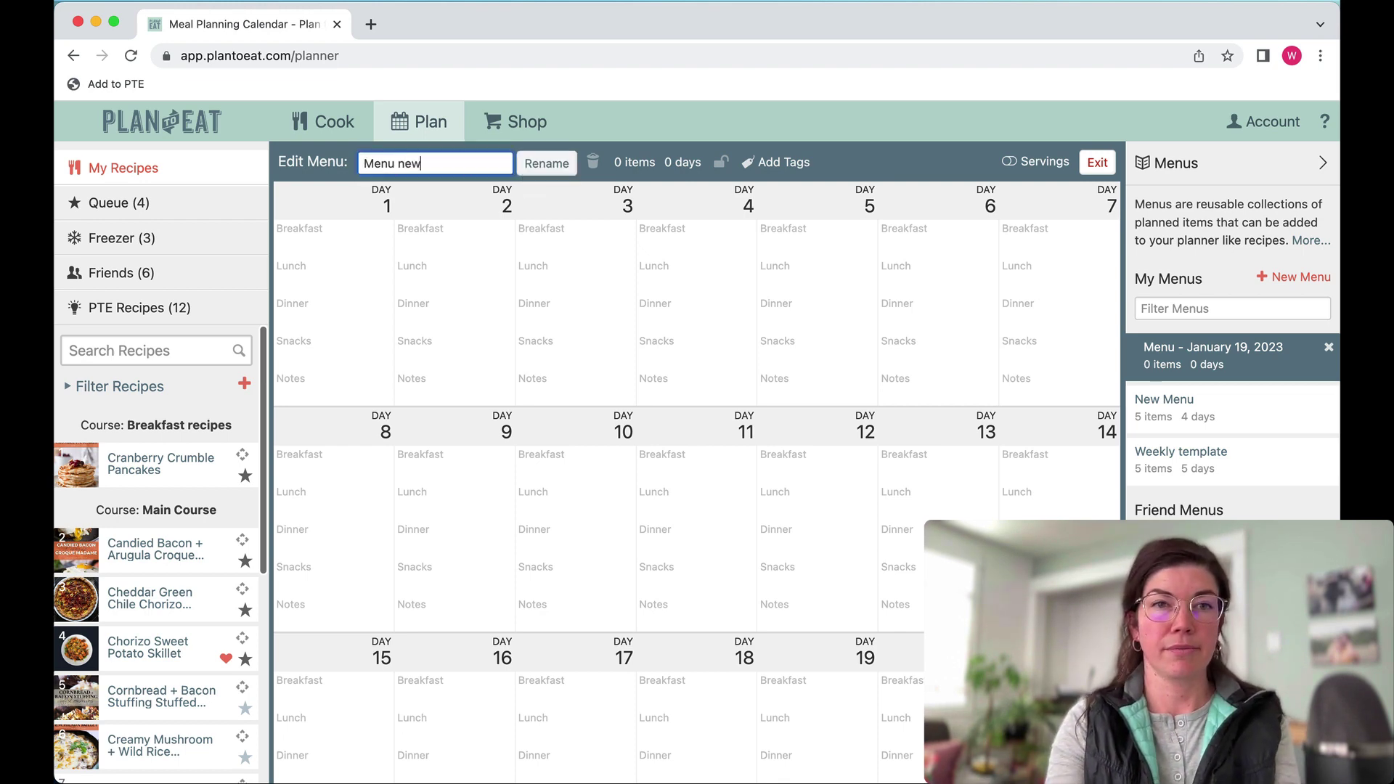
click(547, 164)
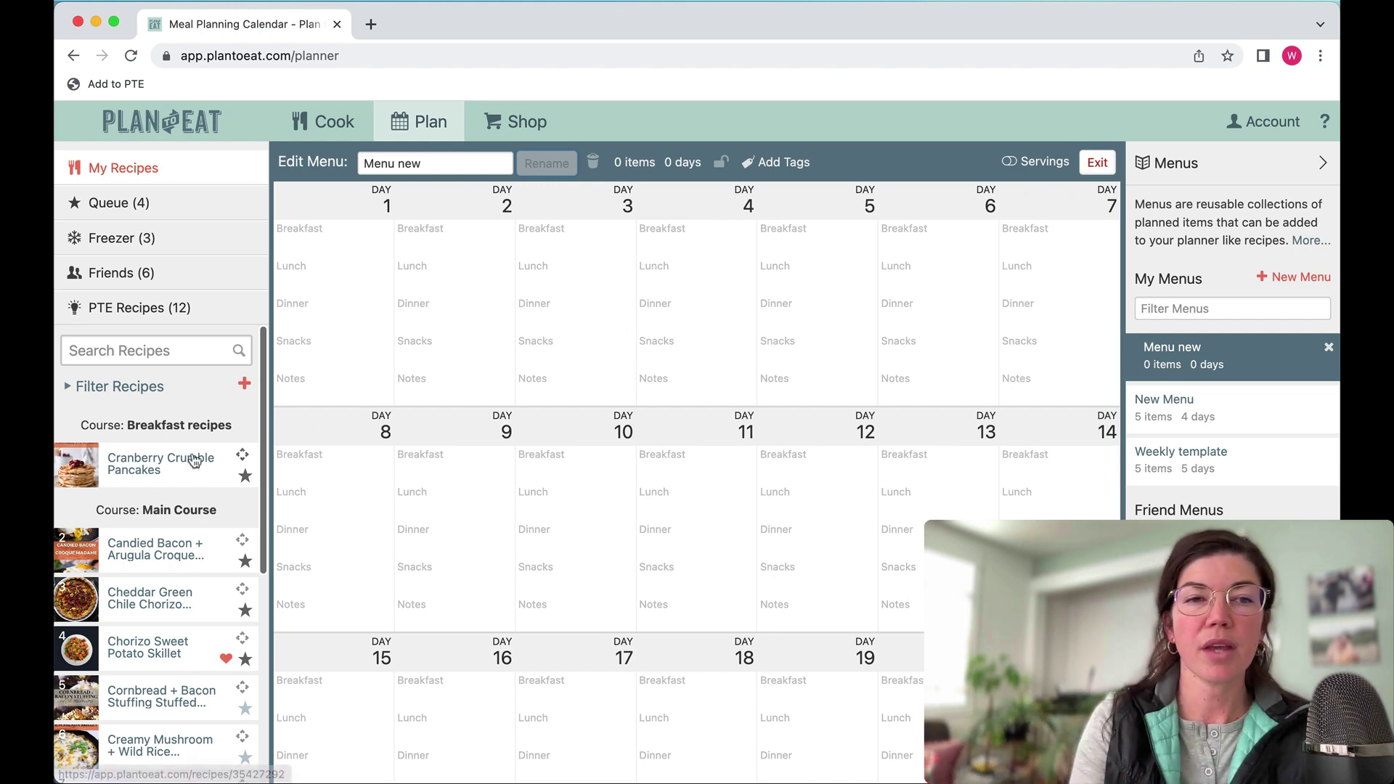
Add Cranberry Crumble Pancakes to Day 1 breakfast, plus a second sidebar recipe
drag(242, 455, 348, 269)
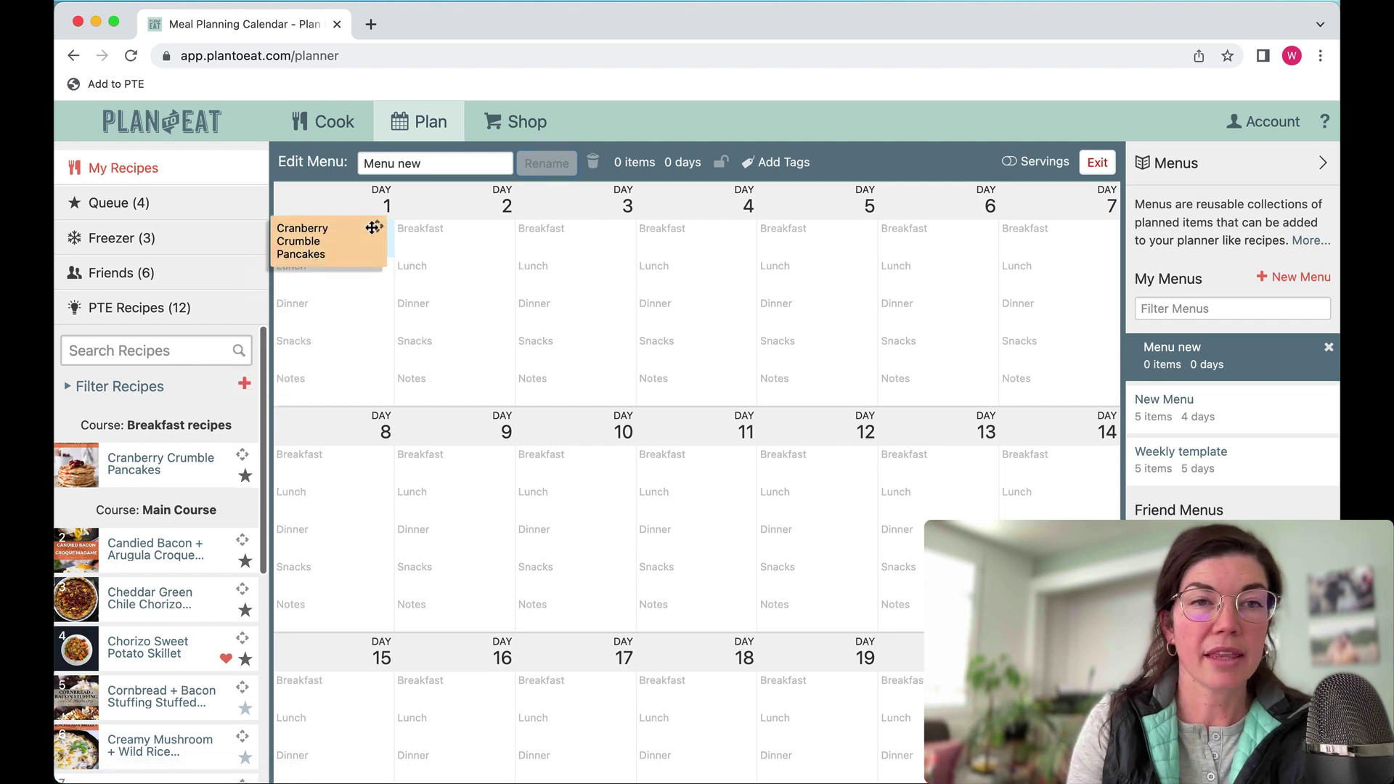
scroll(240, 540, down, 1)
drag(240, 540, 377, 331)
scroll(221, 561, down, 2)
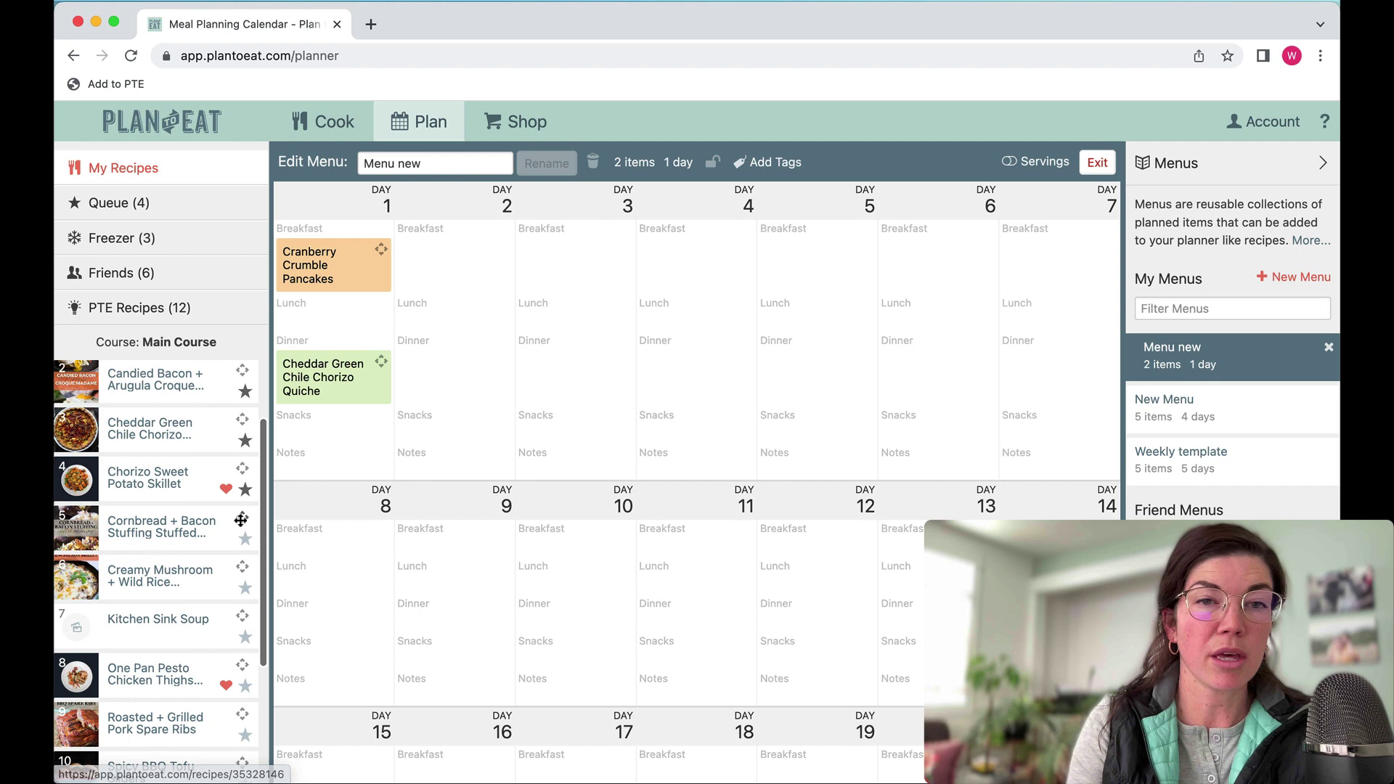
Add stuffed mushrooms to Day 2 dinner with a Day 3 leftover, and One Pan Pesto Chicken Thighs to Day 4
drag(243, 518, 471, 372)
click(472, 372)
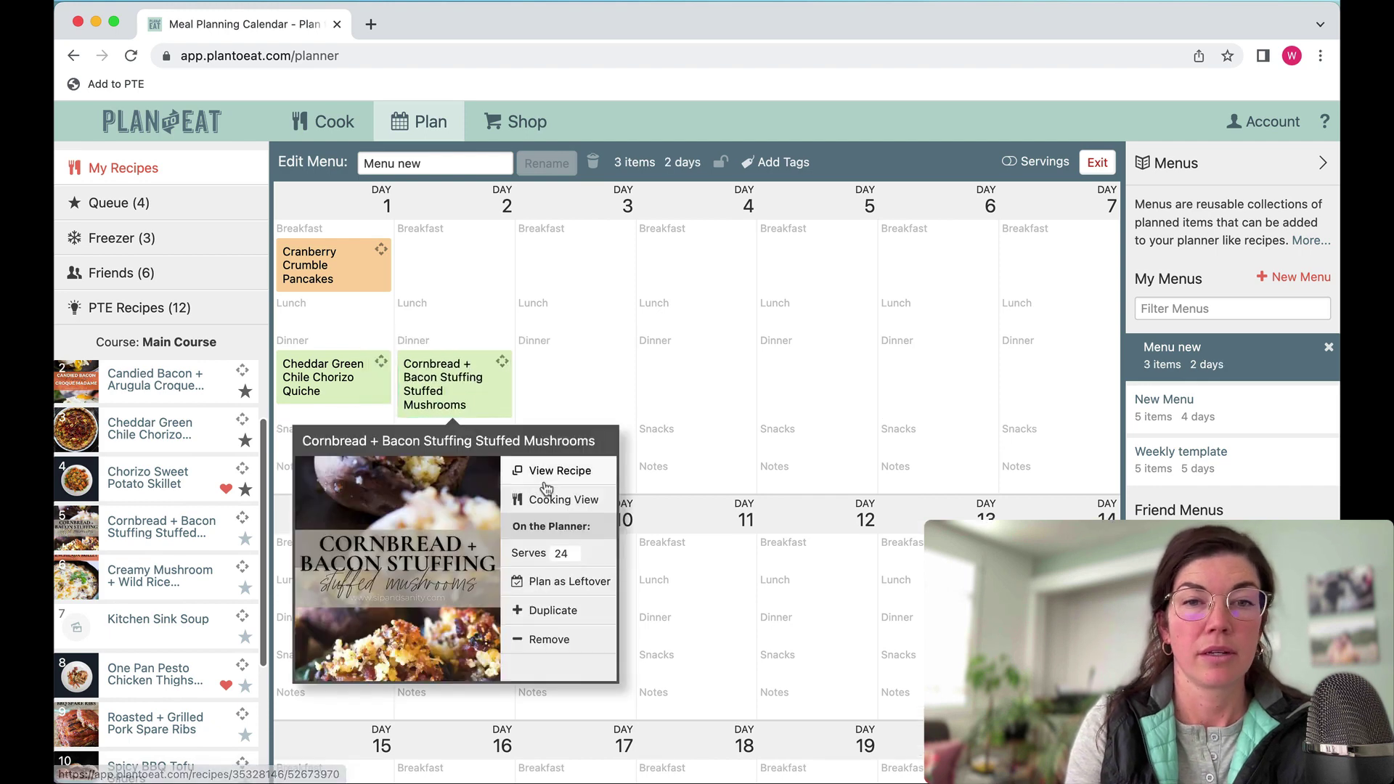
click(550, 581)
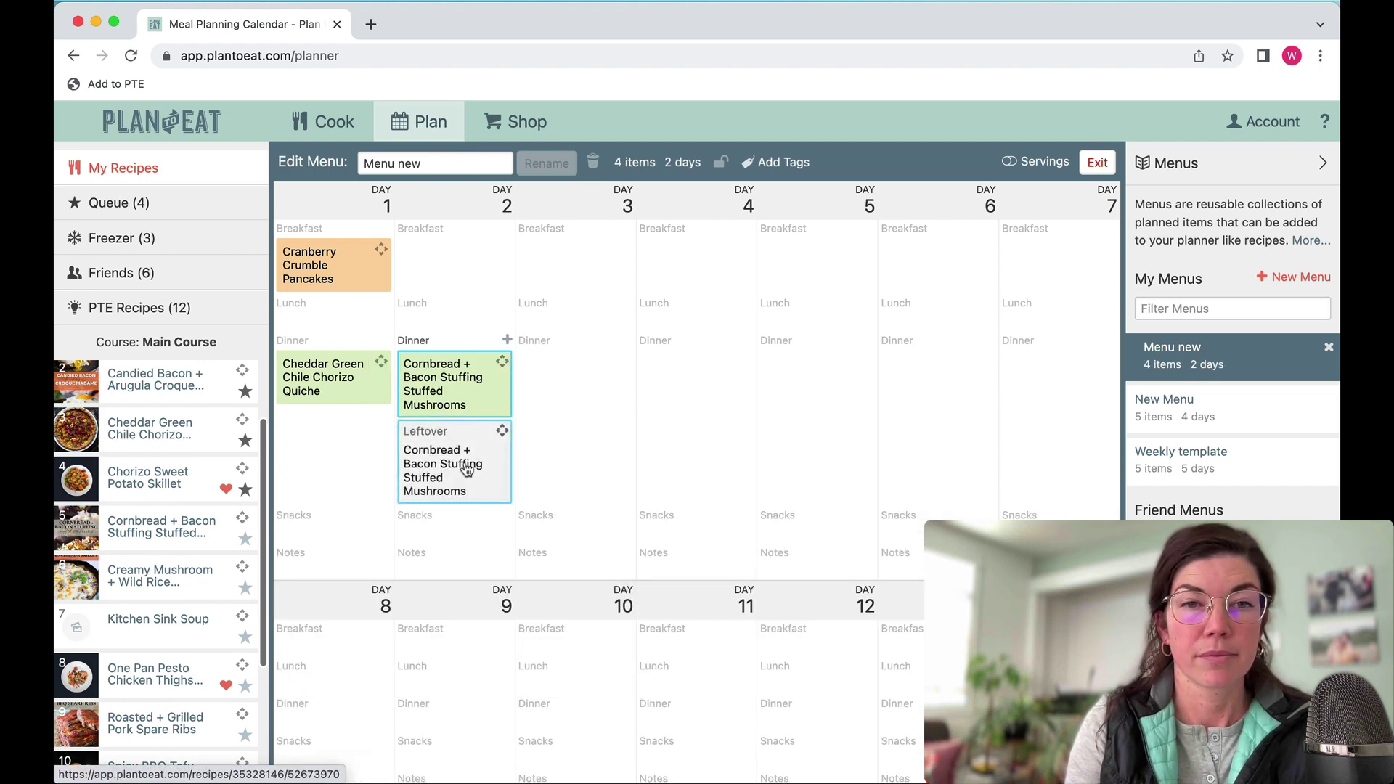
scroll(242, 612, down, 1)
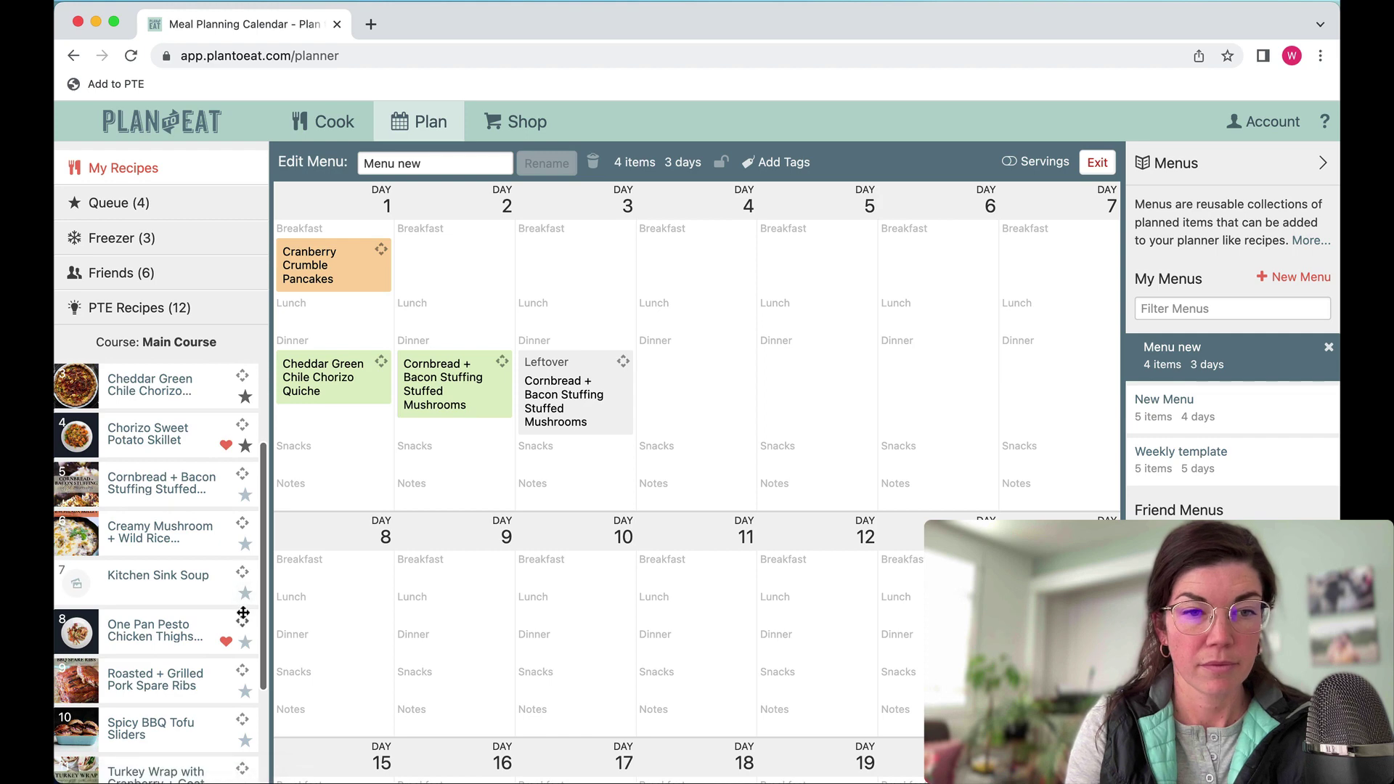
drag(243, 621, 730, 370)
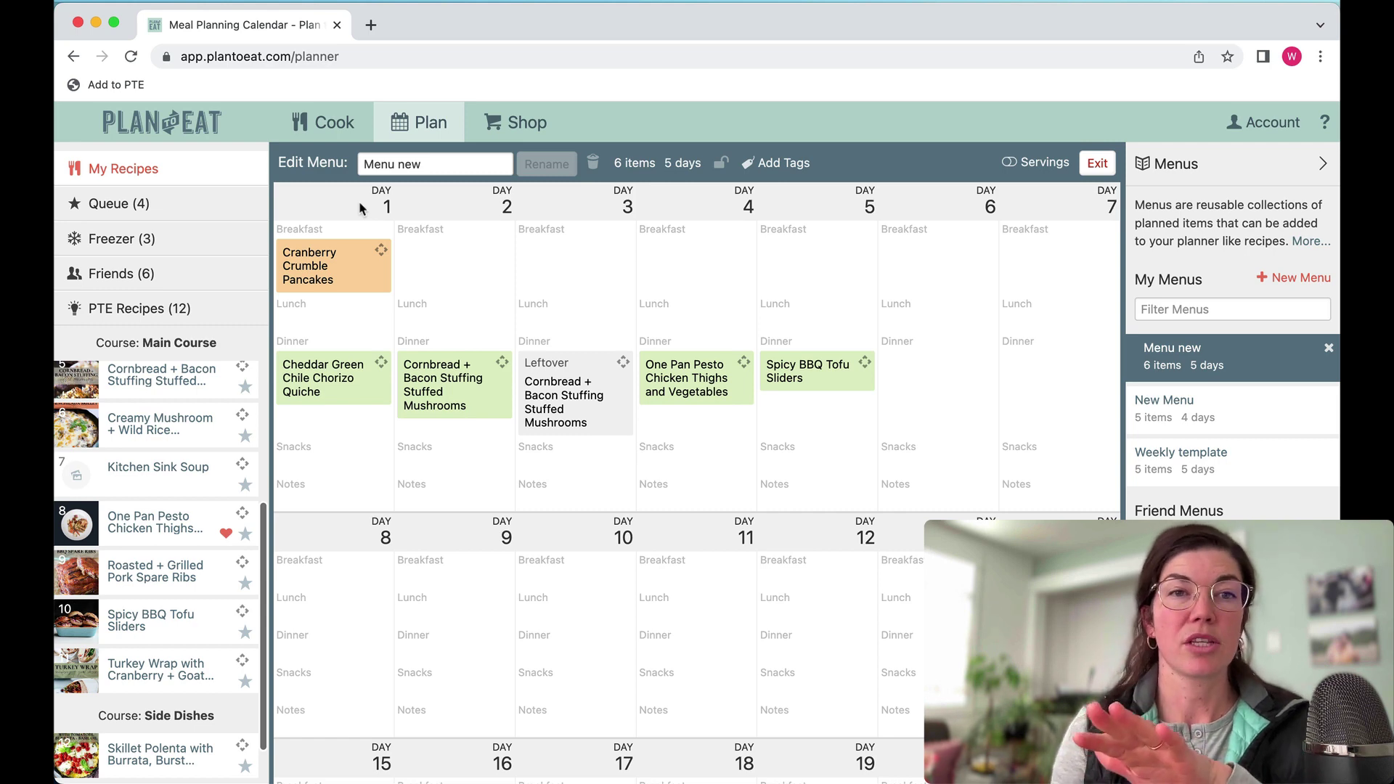
scroll(406, 224, down, 5)
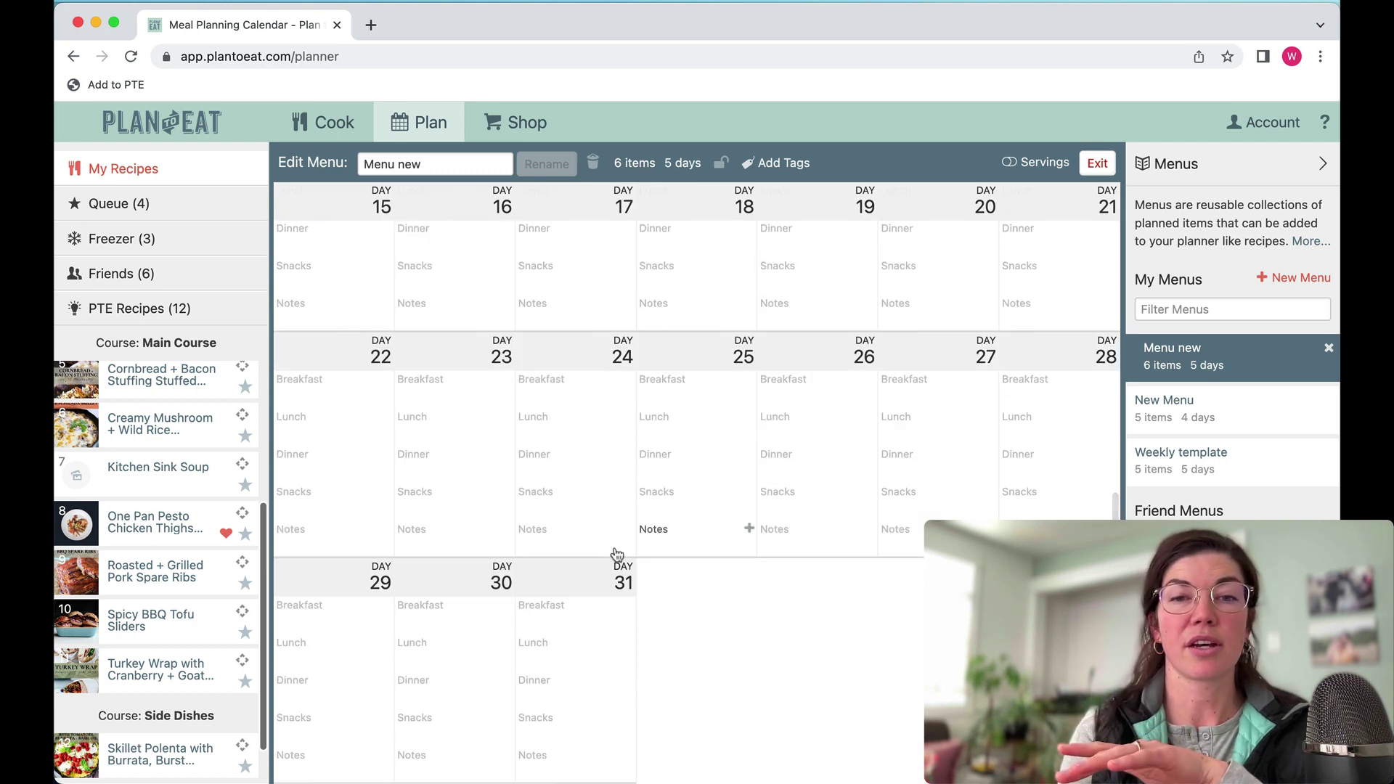
scroll(539, 366, up, 5)
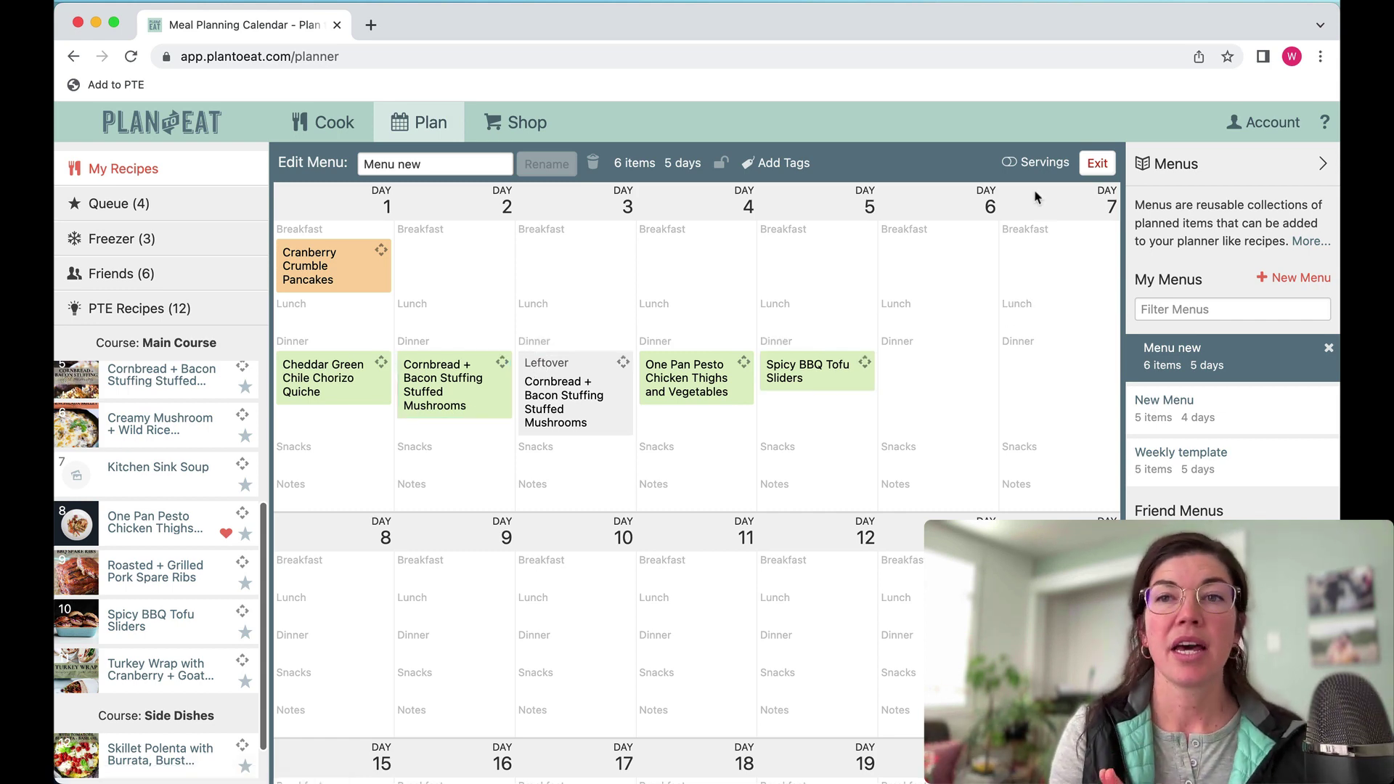
Exit menu editing and plan Menu new onto the calendar starting Thursday Jan 26
click(1093, 172)
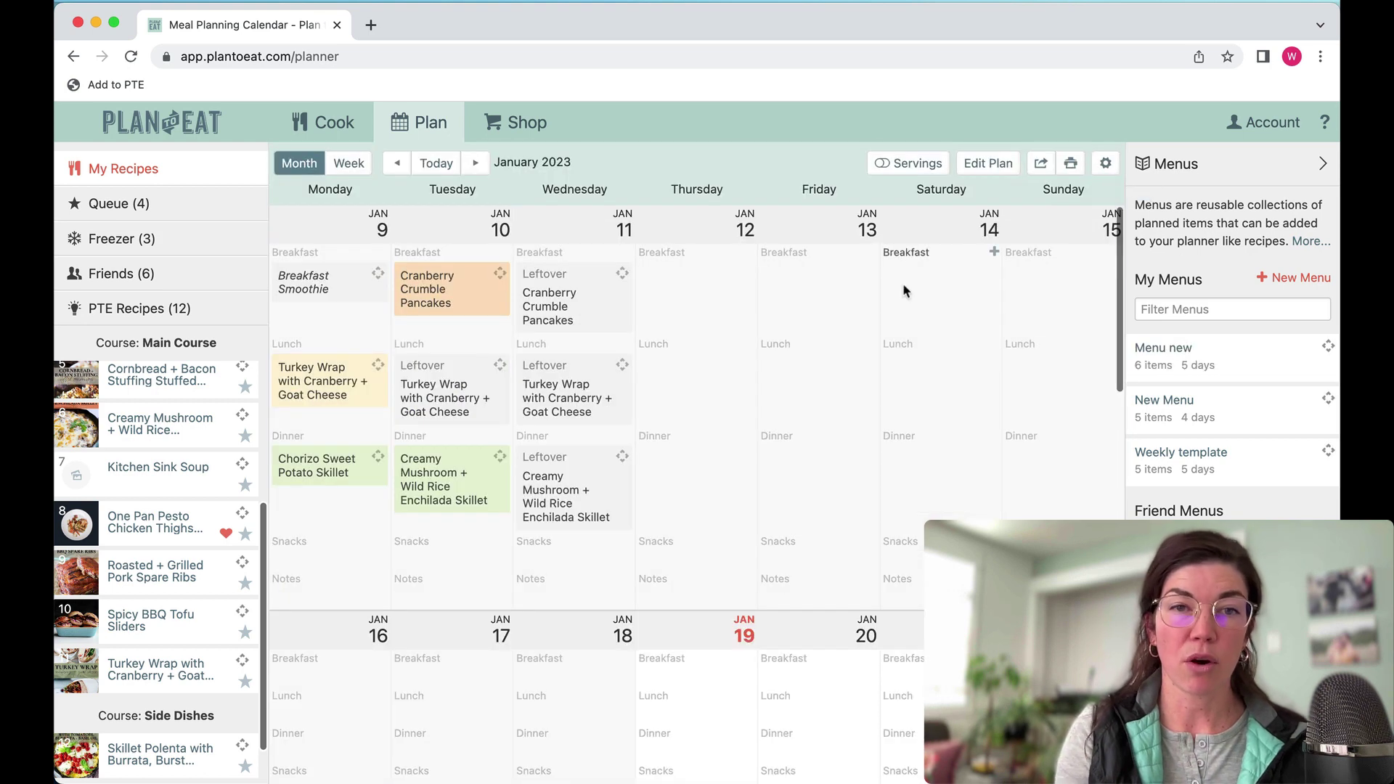
scroll(904, 291, down, 5)
scroll(904, 291, down, 5)
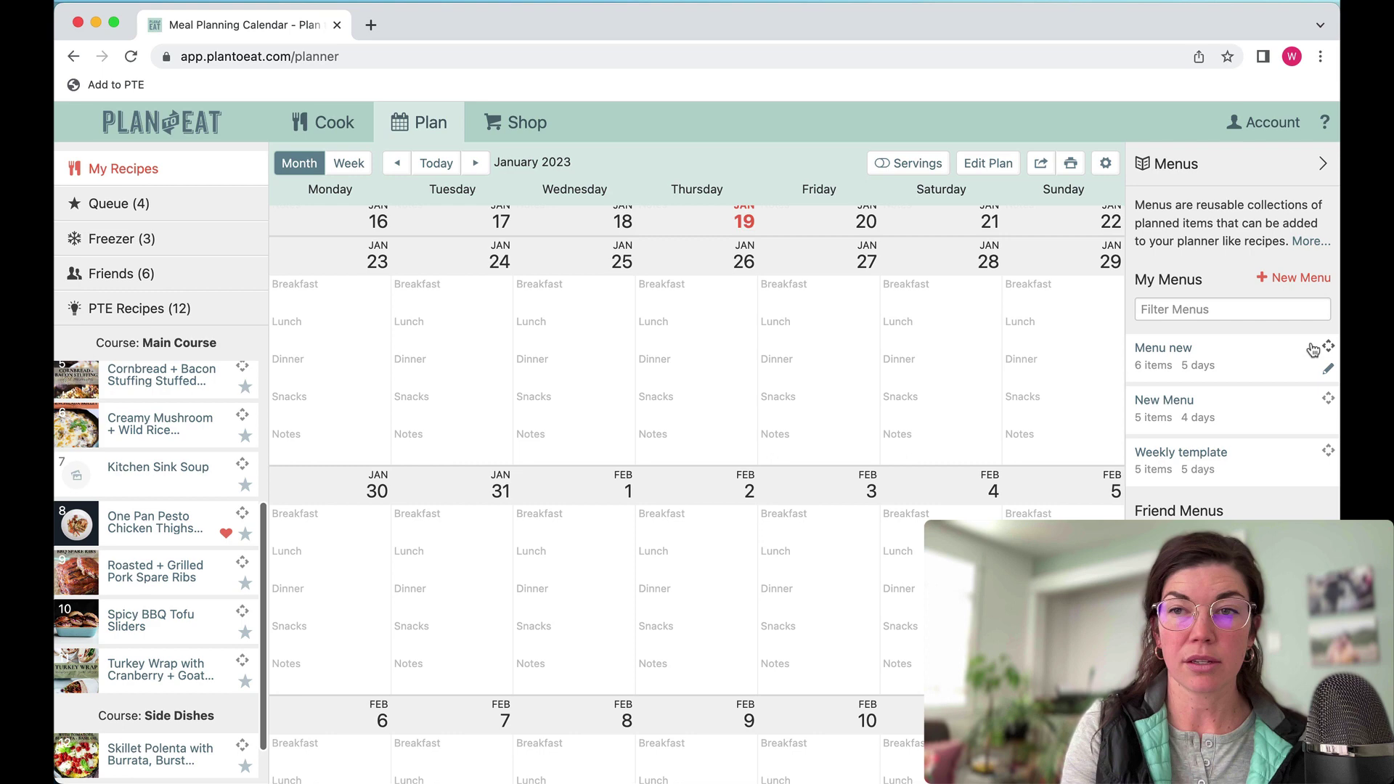
drag(1319, 346, 742, 324)
click(738, 511)
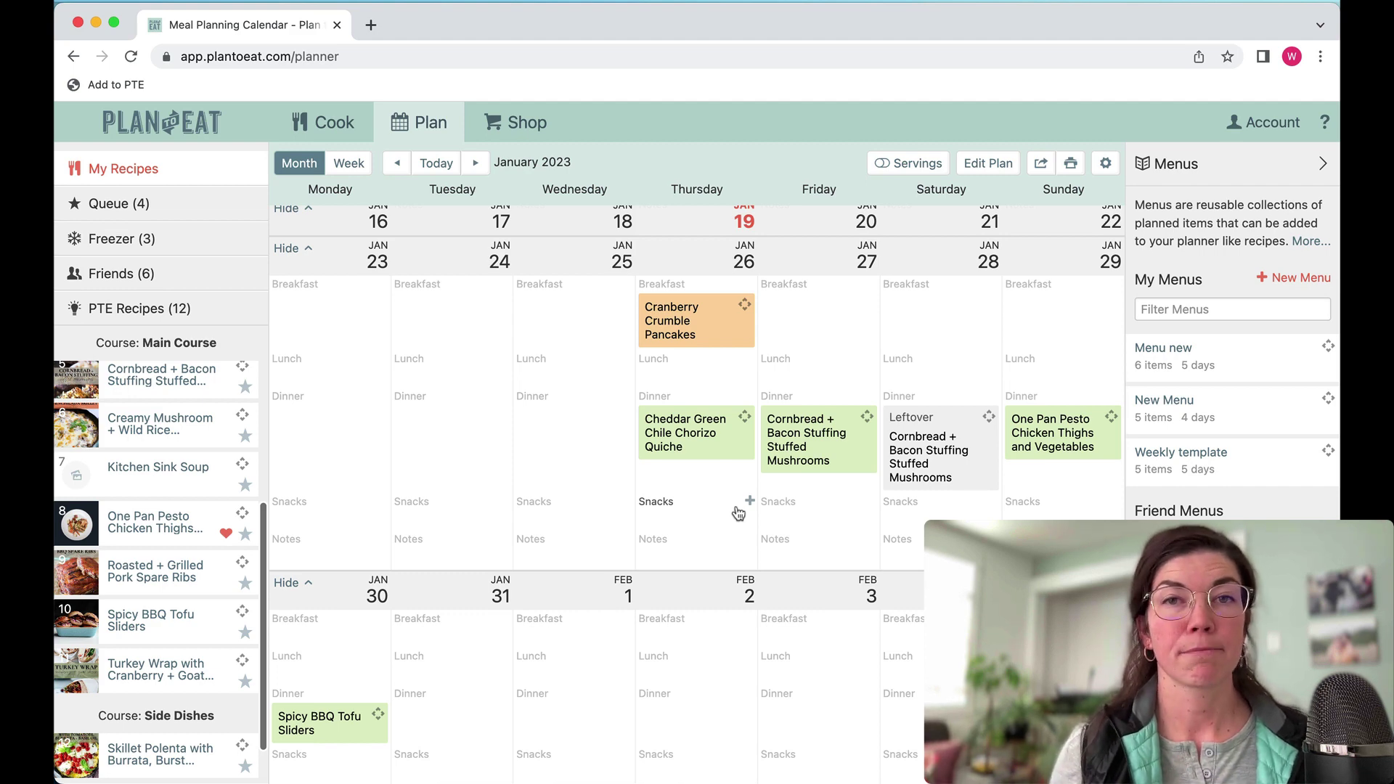
scroll(738, 513, up, 5)
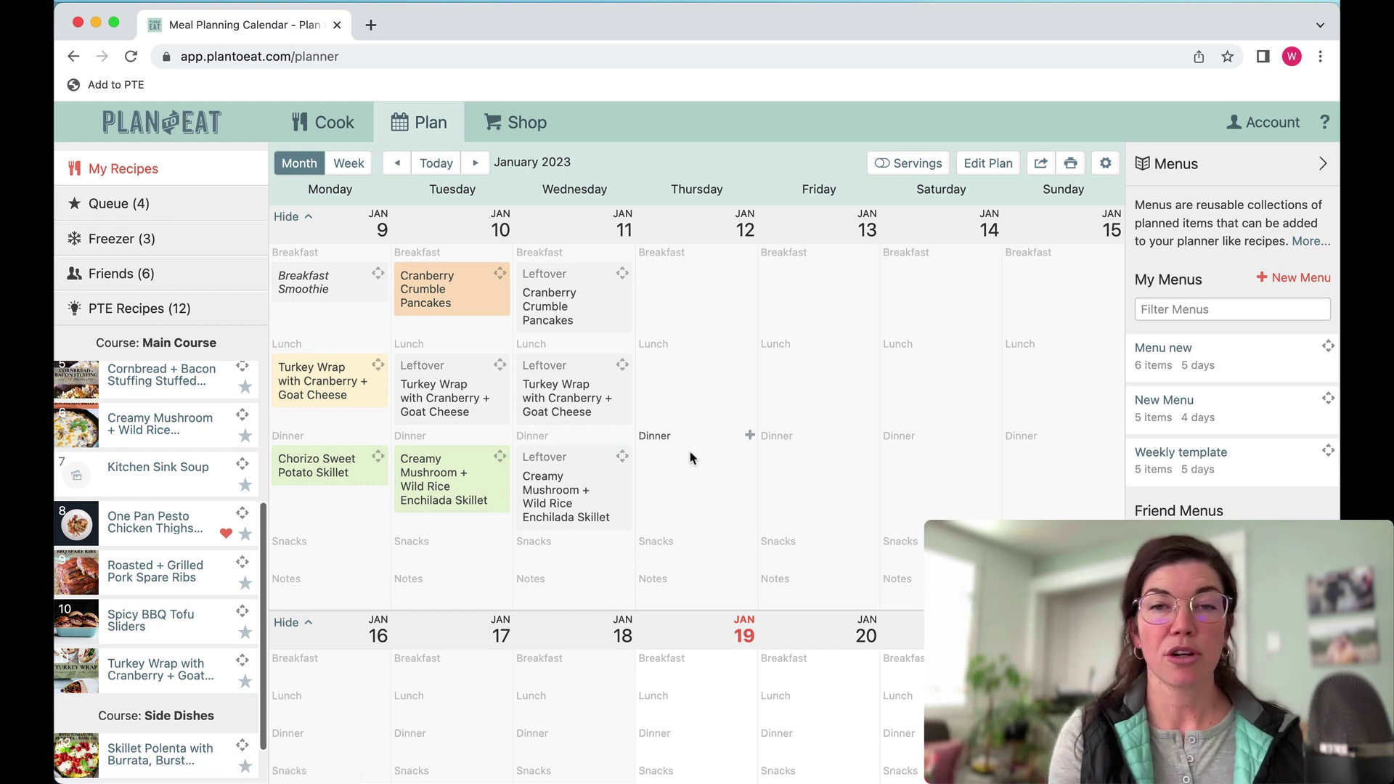
Select Jan 9–11 on the planner and save those meals as a menu titled 'Super Menu'
click(986, 163)
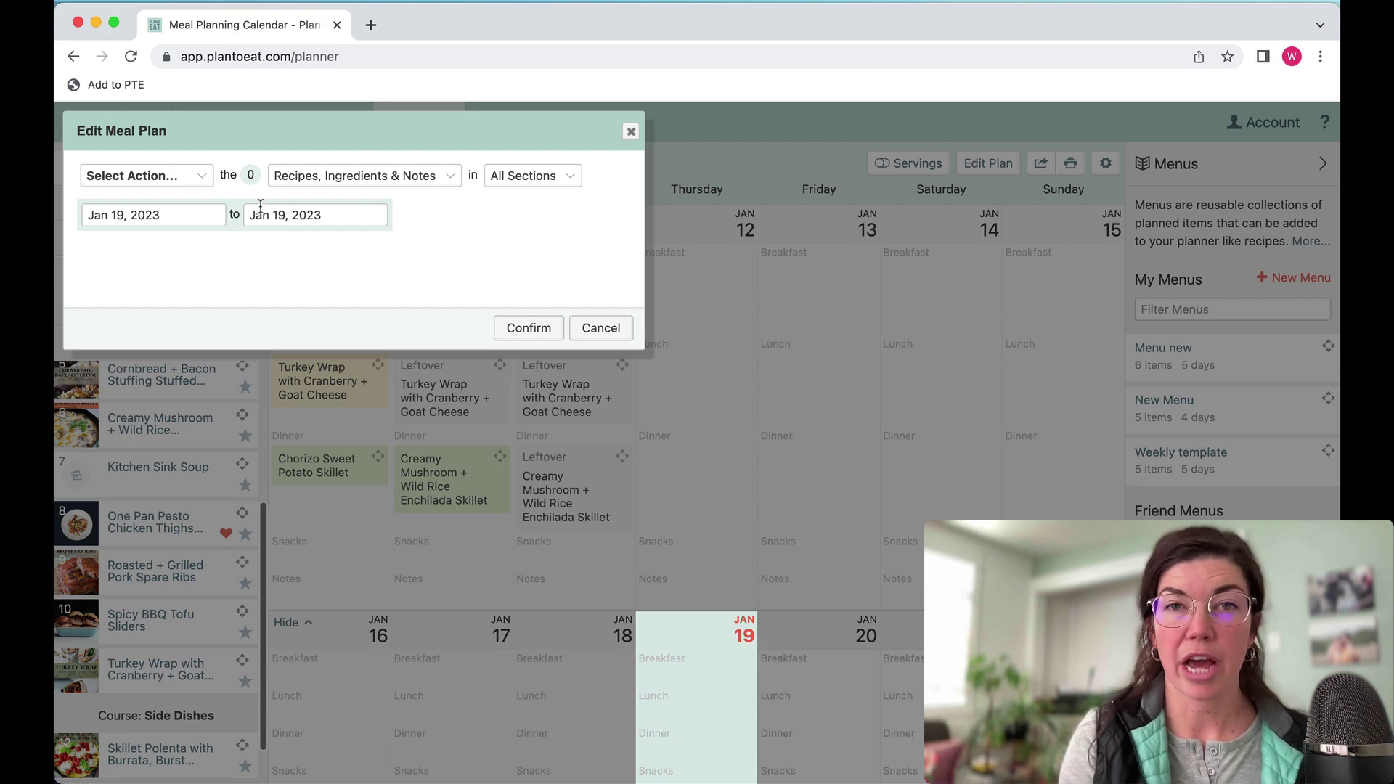
click(629, 133)
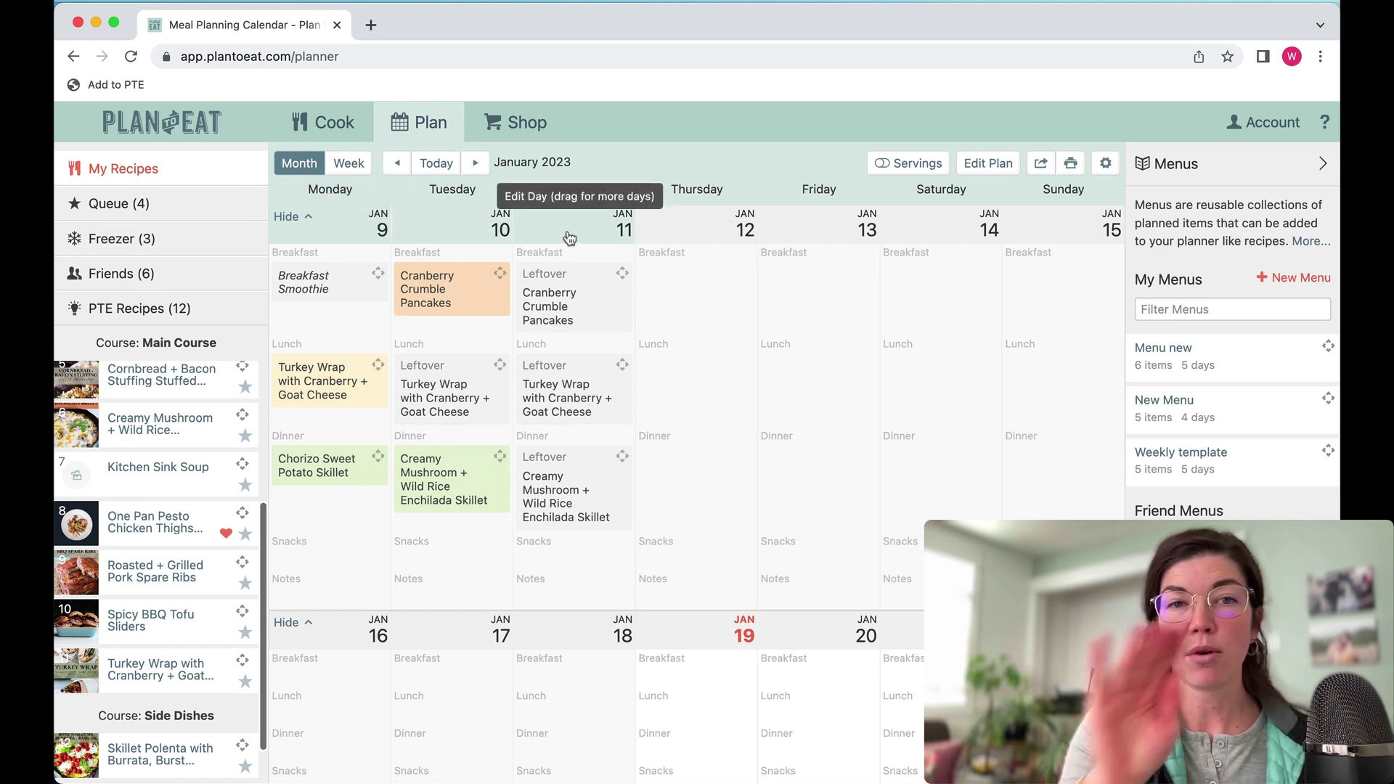
drag(569, 237, 568, 231)
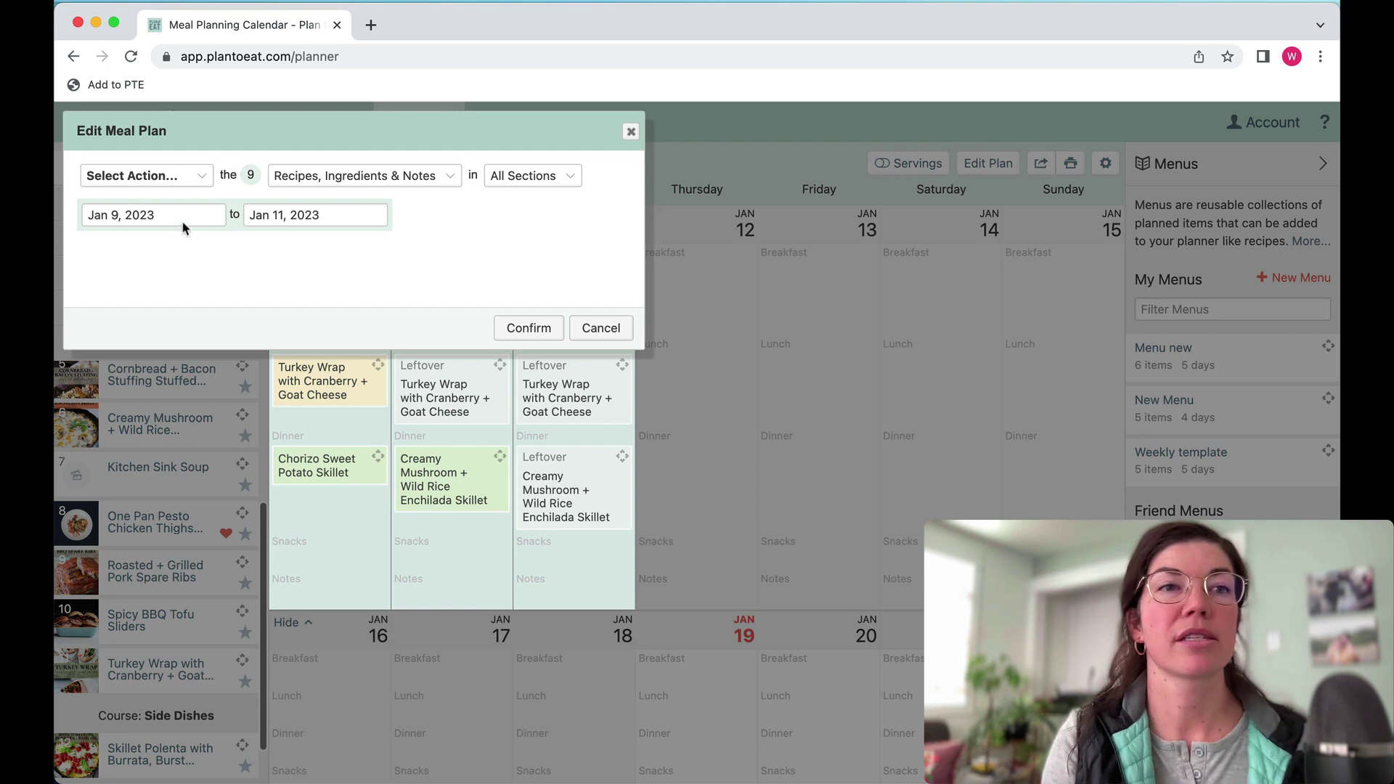
click(156, 175)
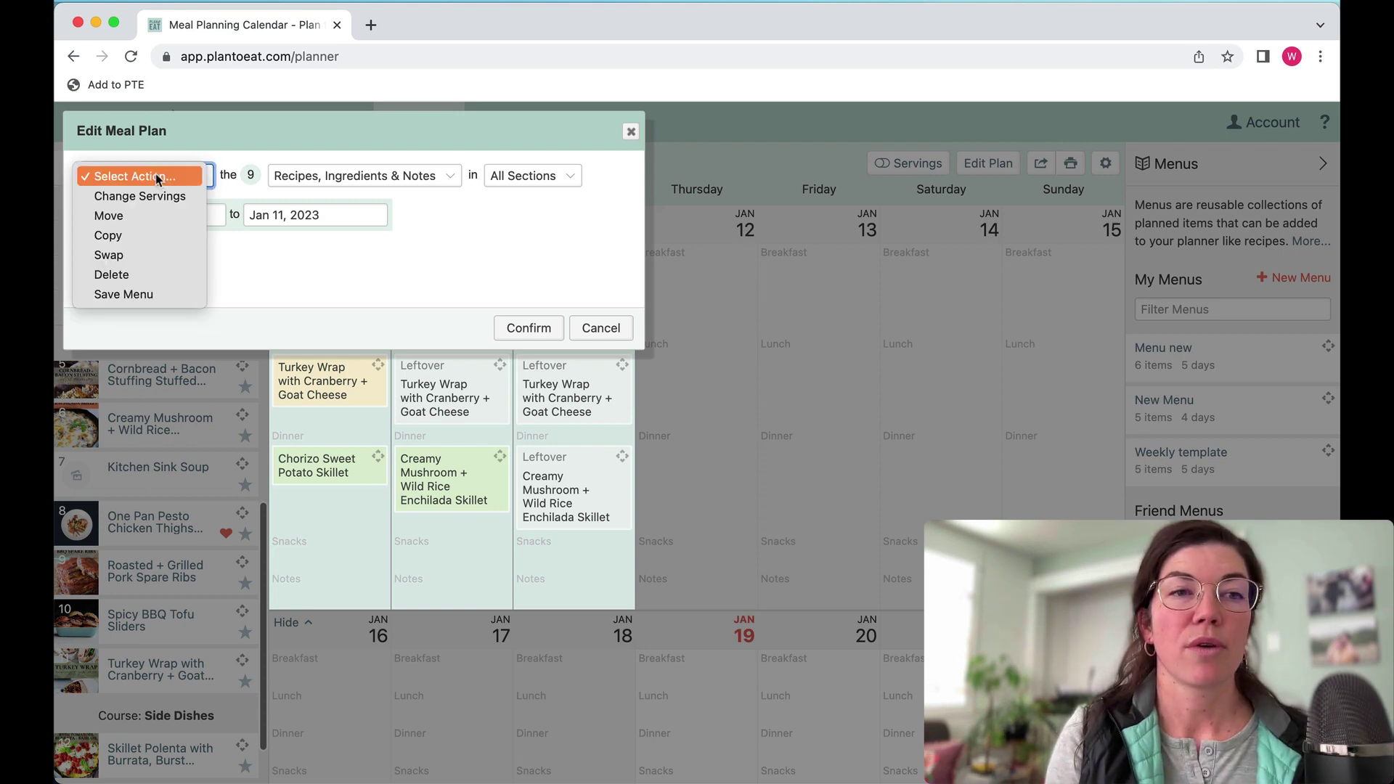
click(157, 294)
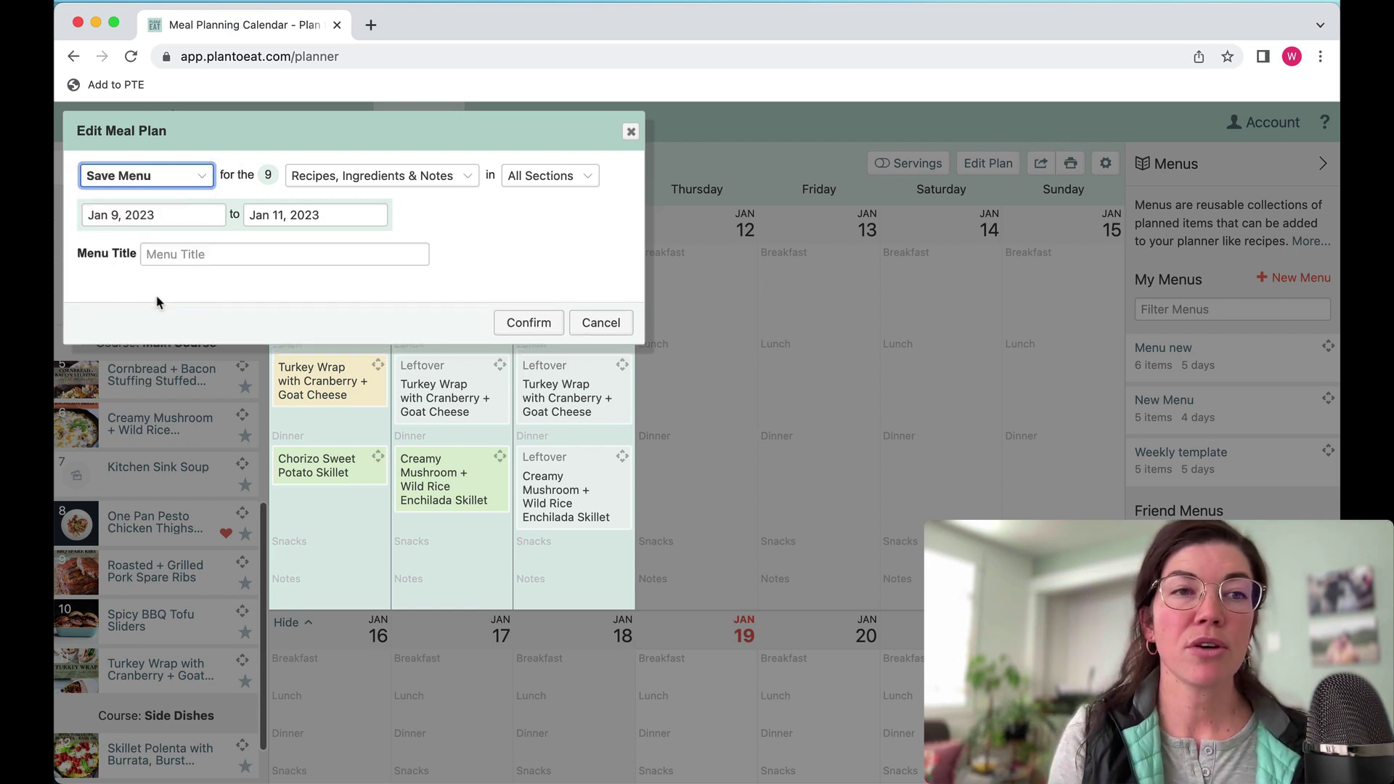
click(176, 253)
text(Su)
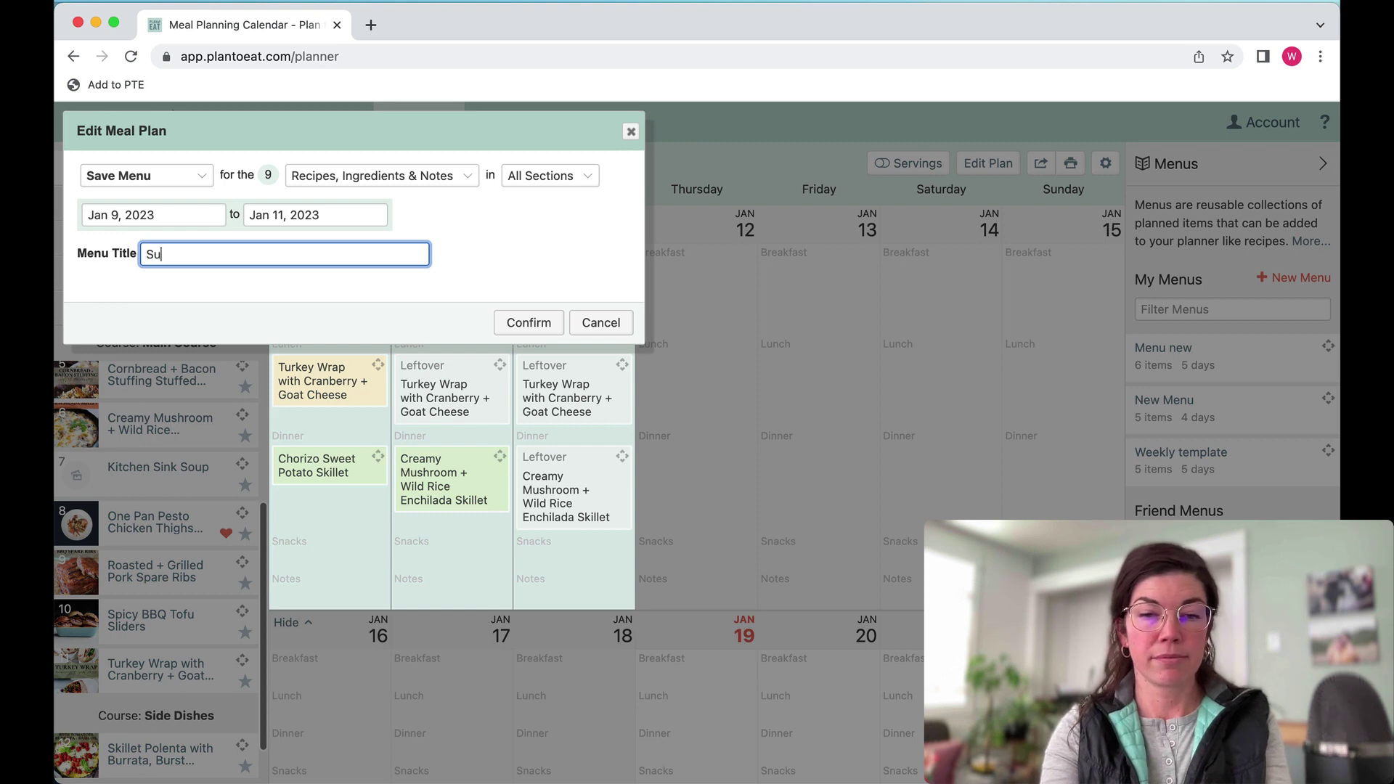
text(per Menu)
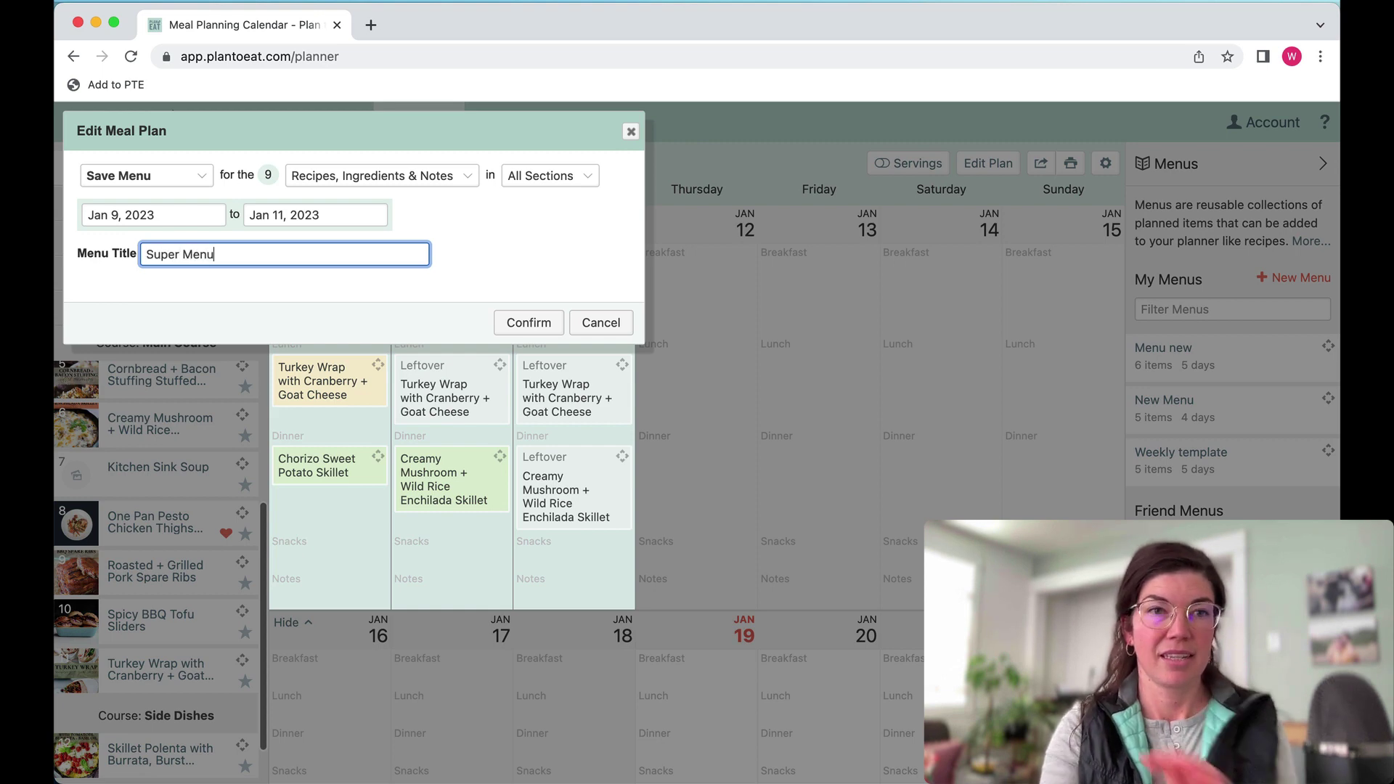
click(509, 326)
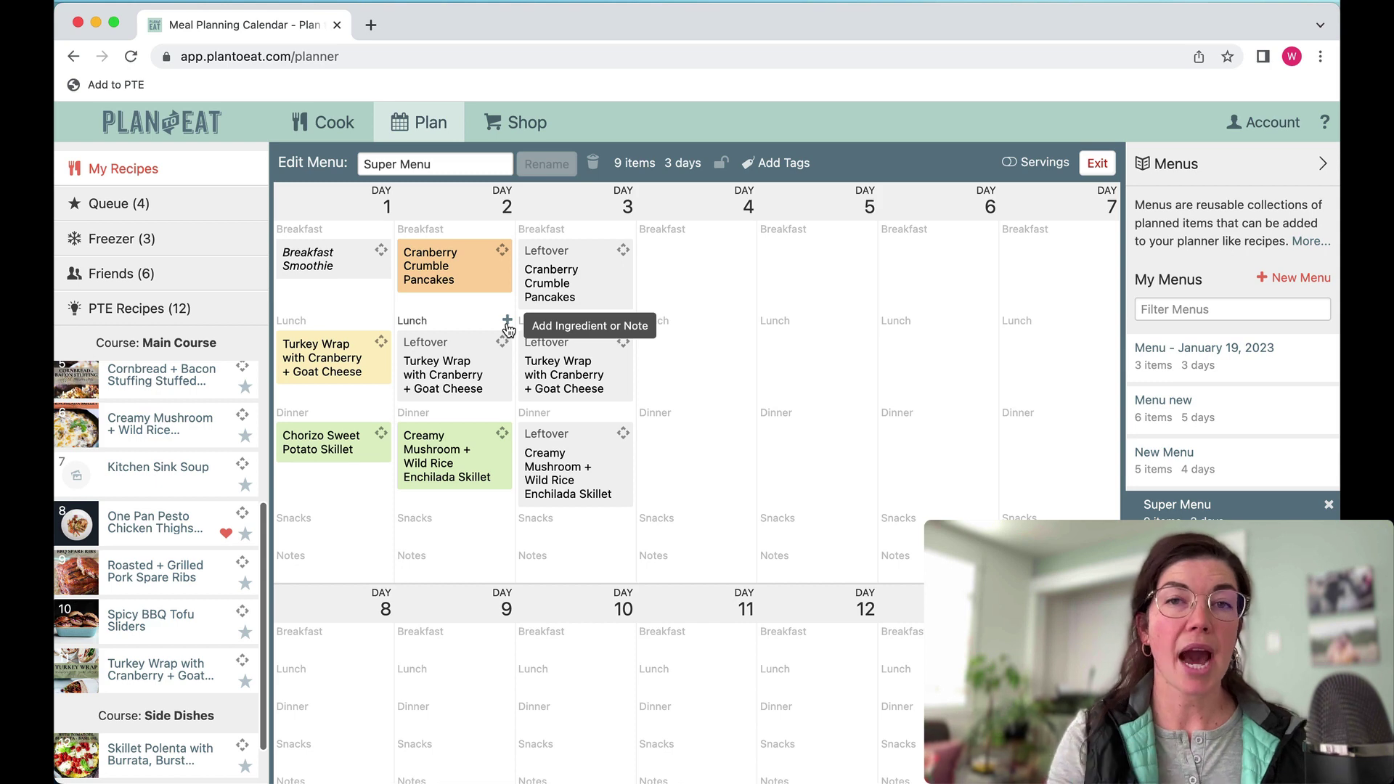
Tag Super Menu as Cheap and Easy, then exit menu editing back to the planner
click(777, 163)
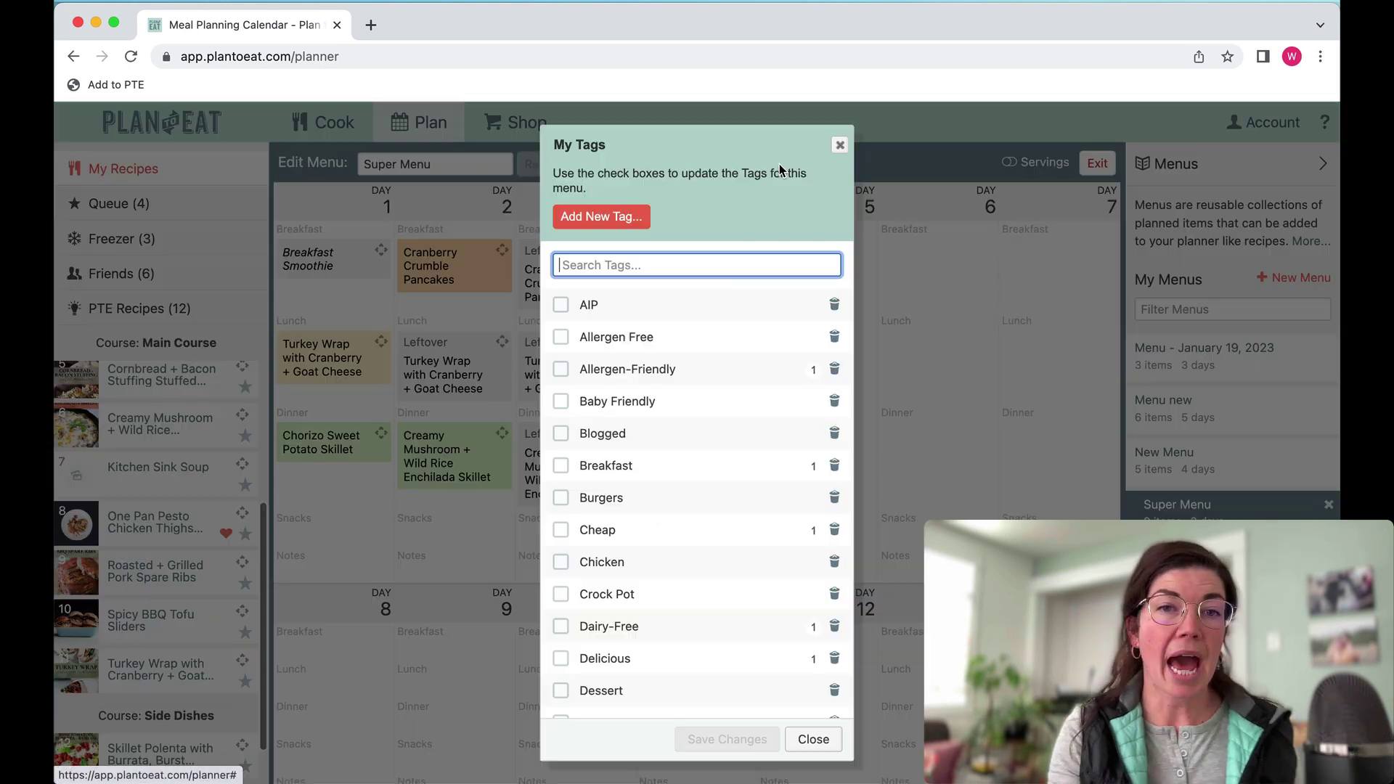
click(561, 533)
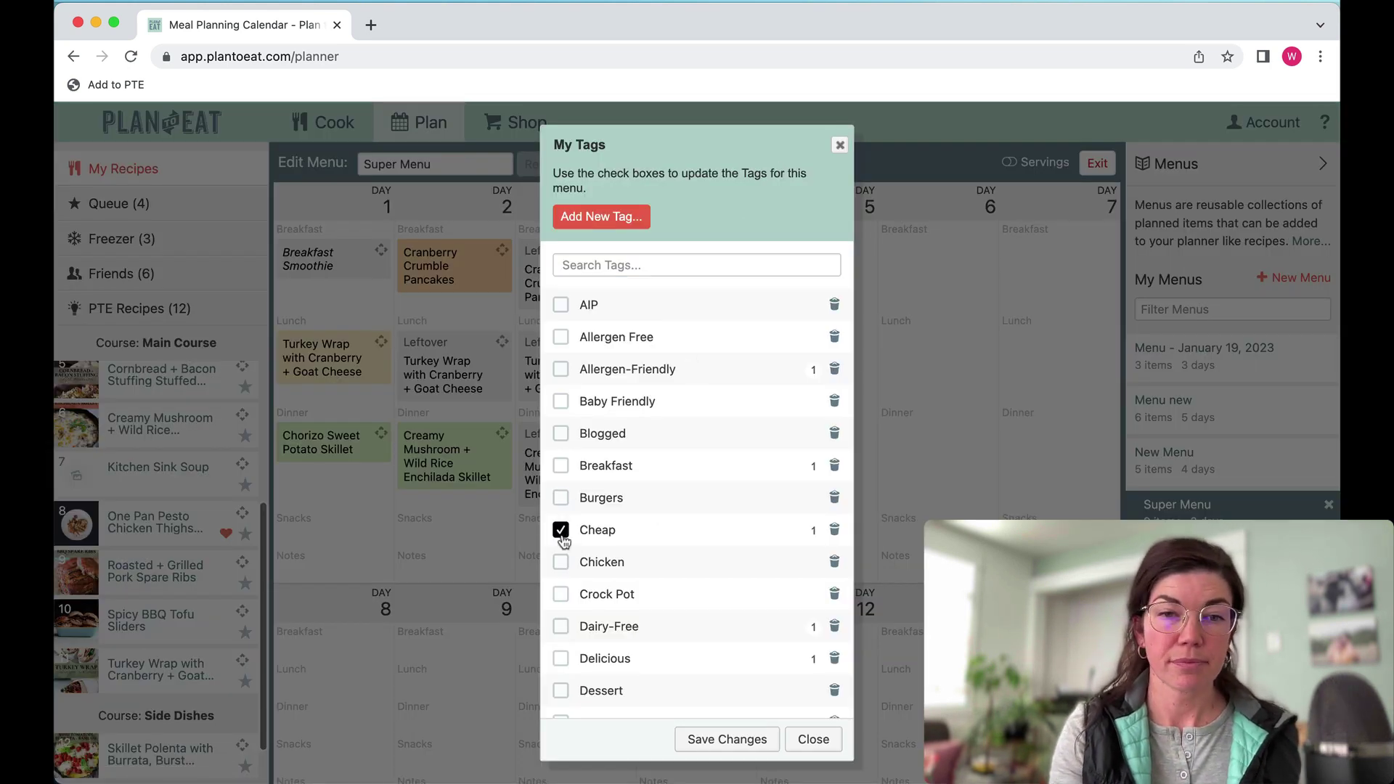
scroll(564, 541, down, 4)
click(561, 575)
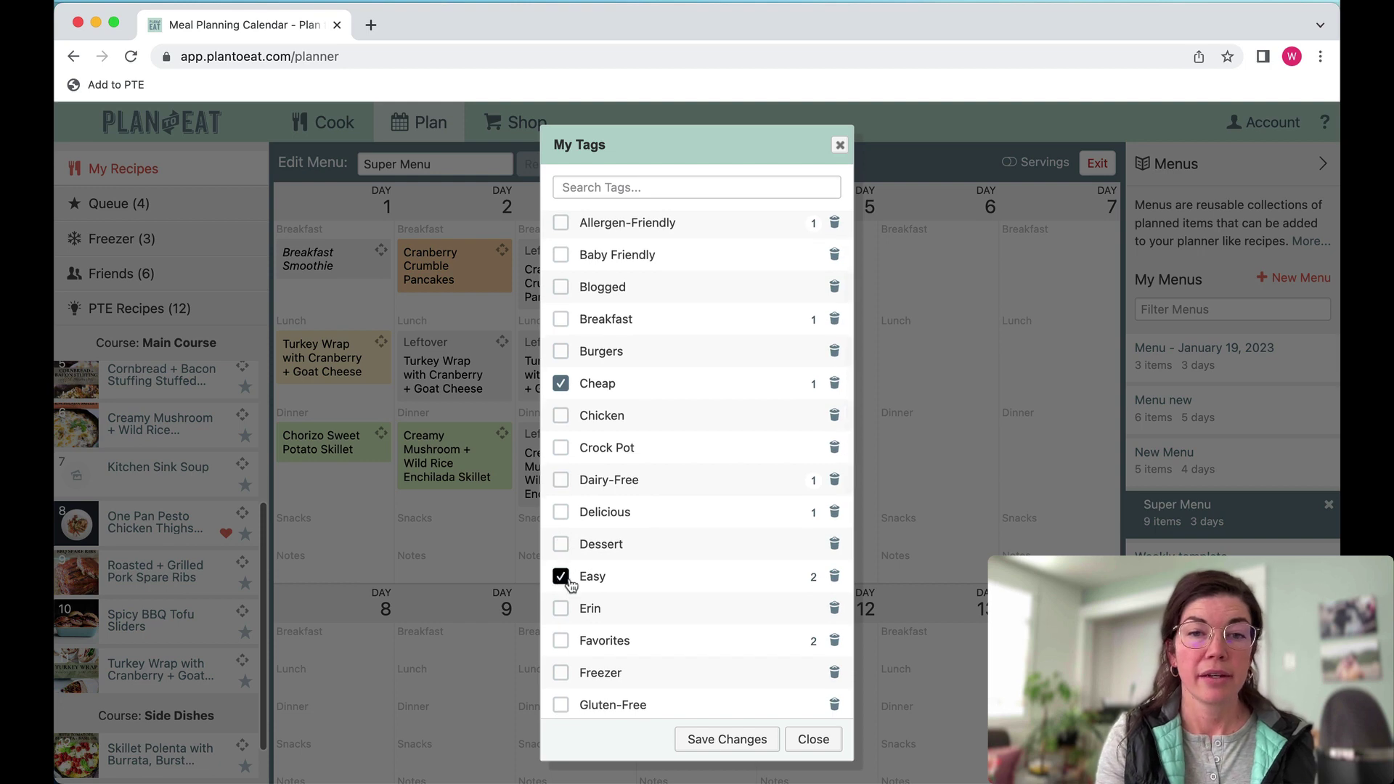
click(729, 747)
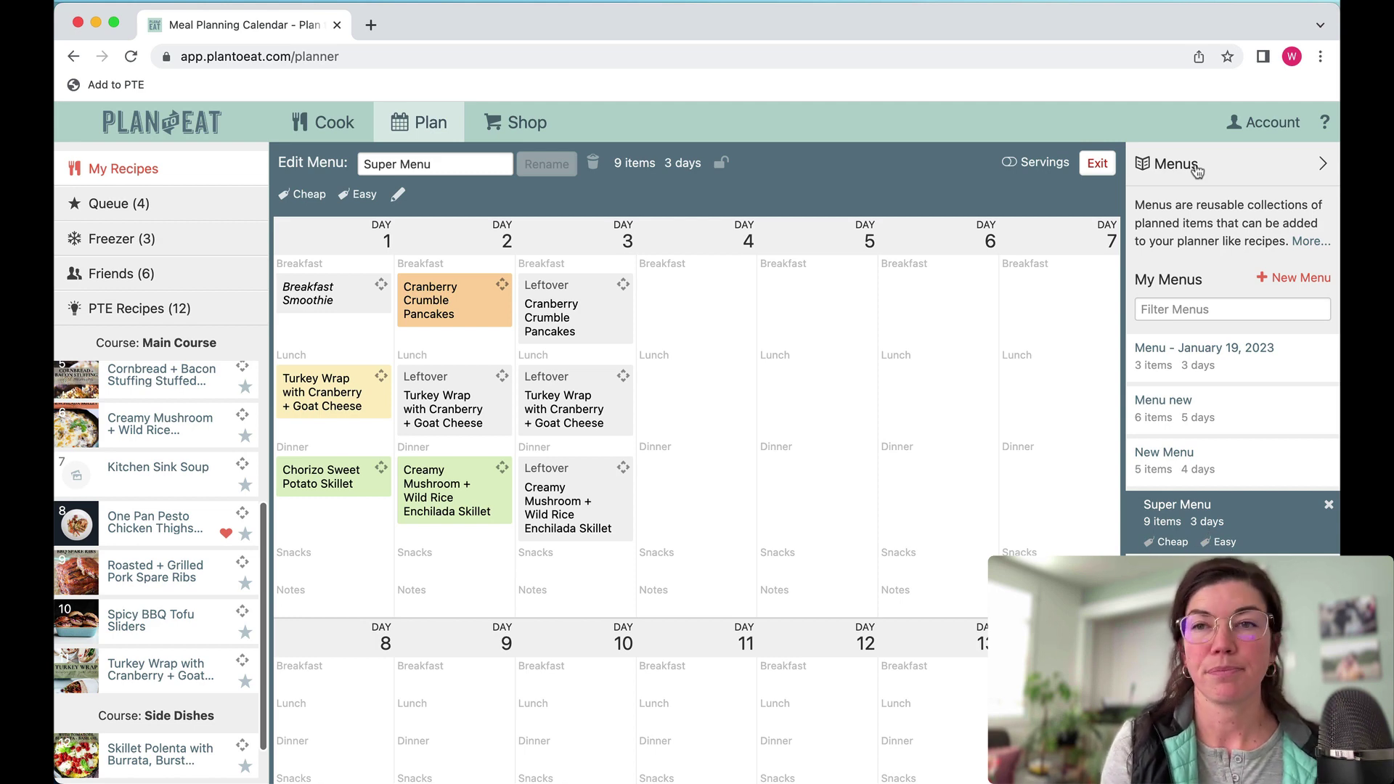
click(1089, 164)
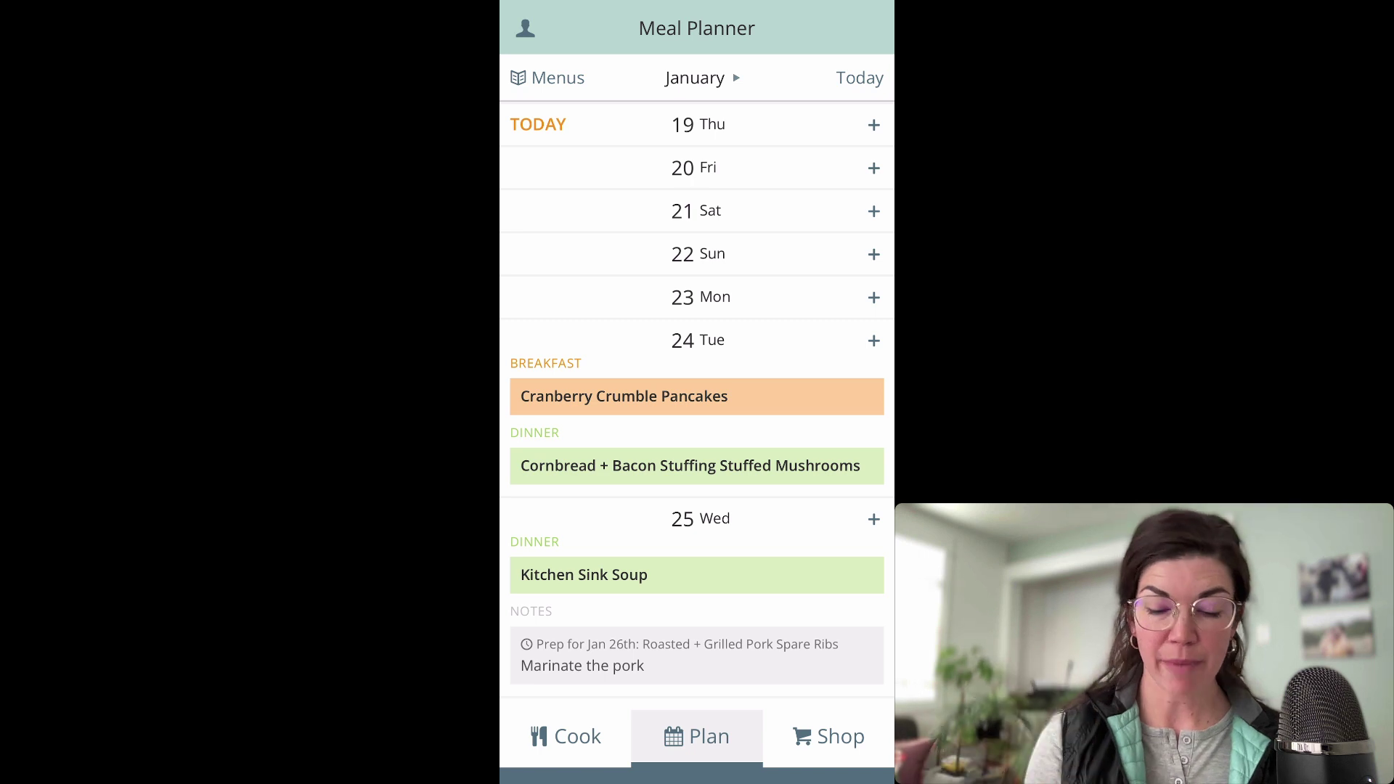
Go from the mobile Meal Planner to the Menus screen showing the four saved menus
scroll(697, 407, down, 3)
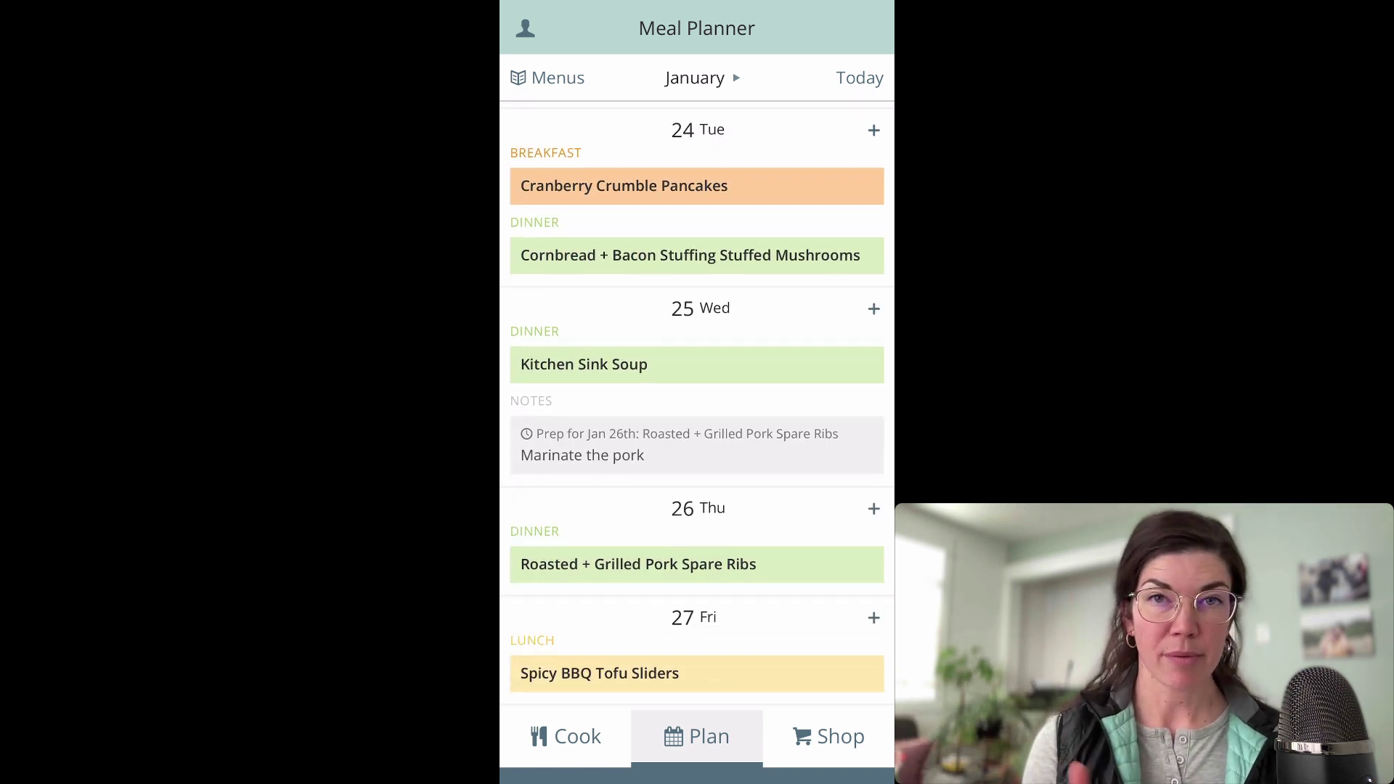
scroll(697, 407, up, 4)
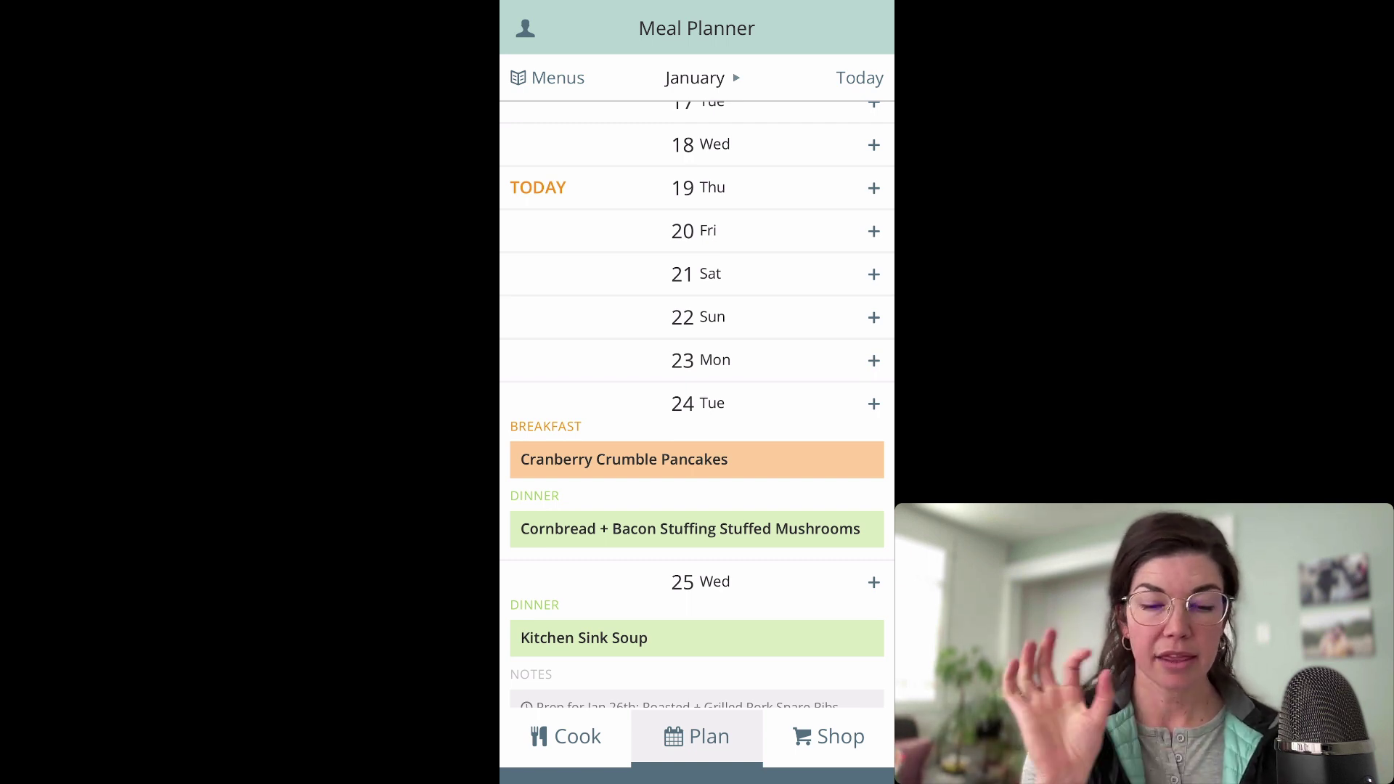
click(548, 78)
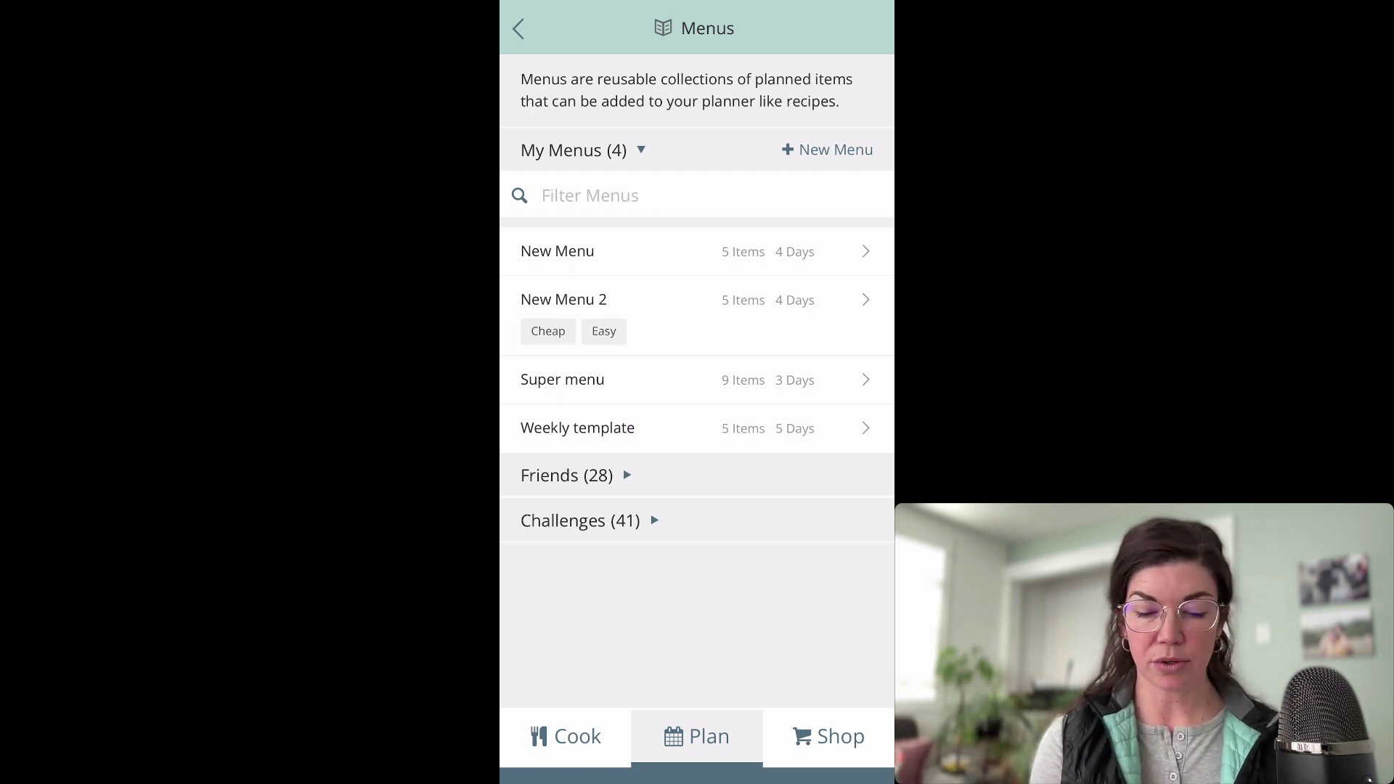
click(562, 379)
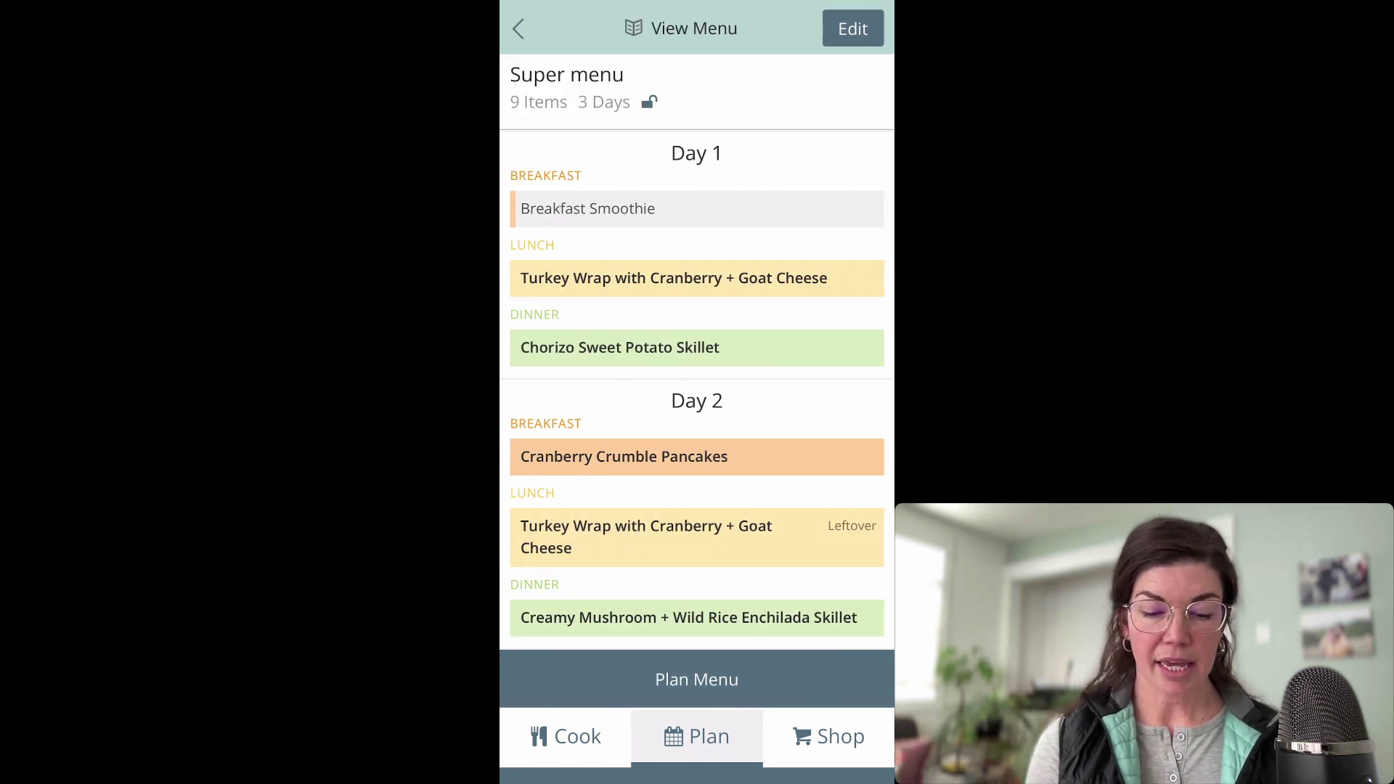
scroll(701, 394, down, 5)
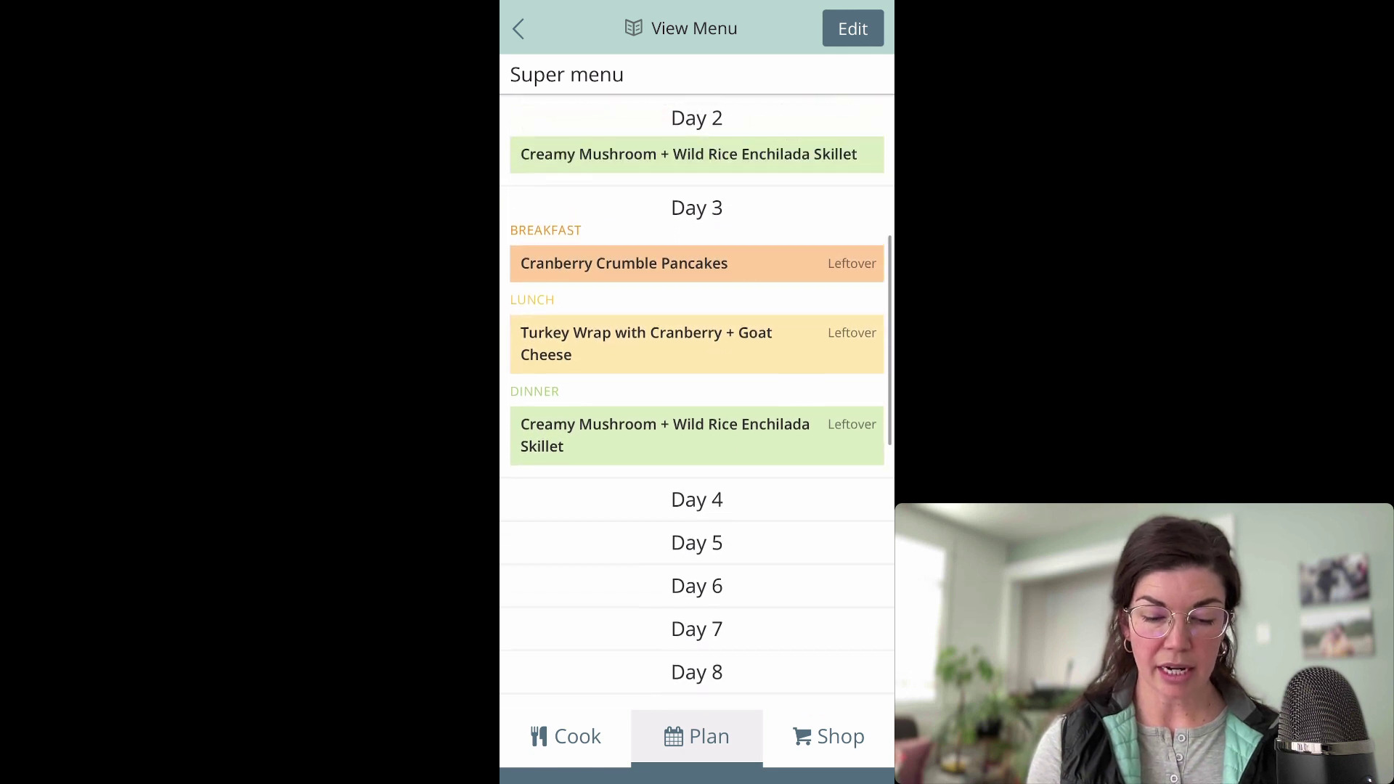
scroll(697, 392, up, 5)
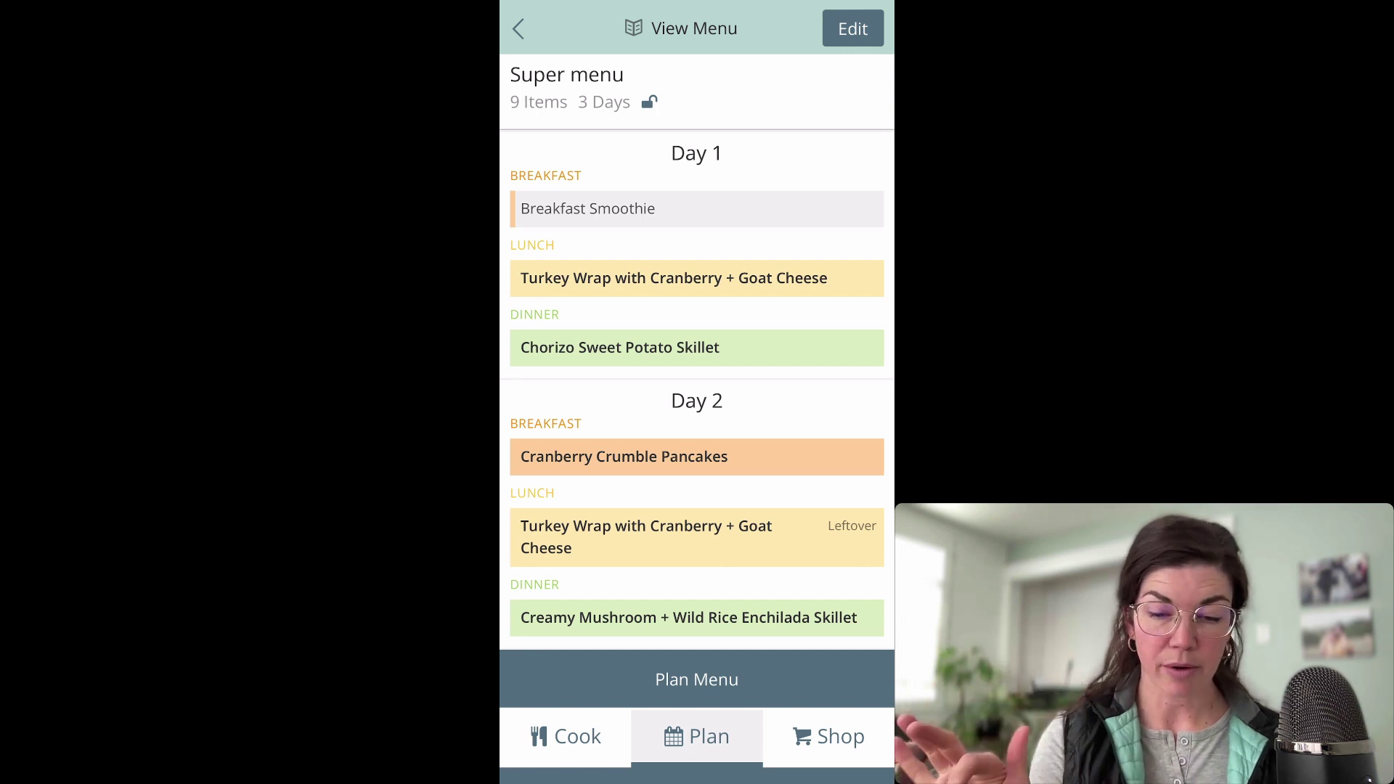
click(853, 29)
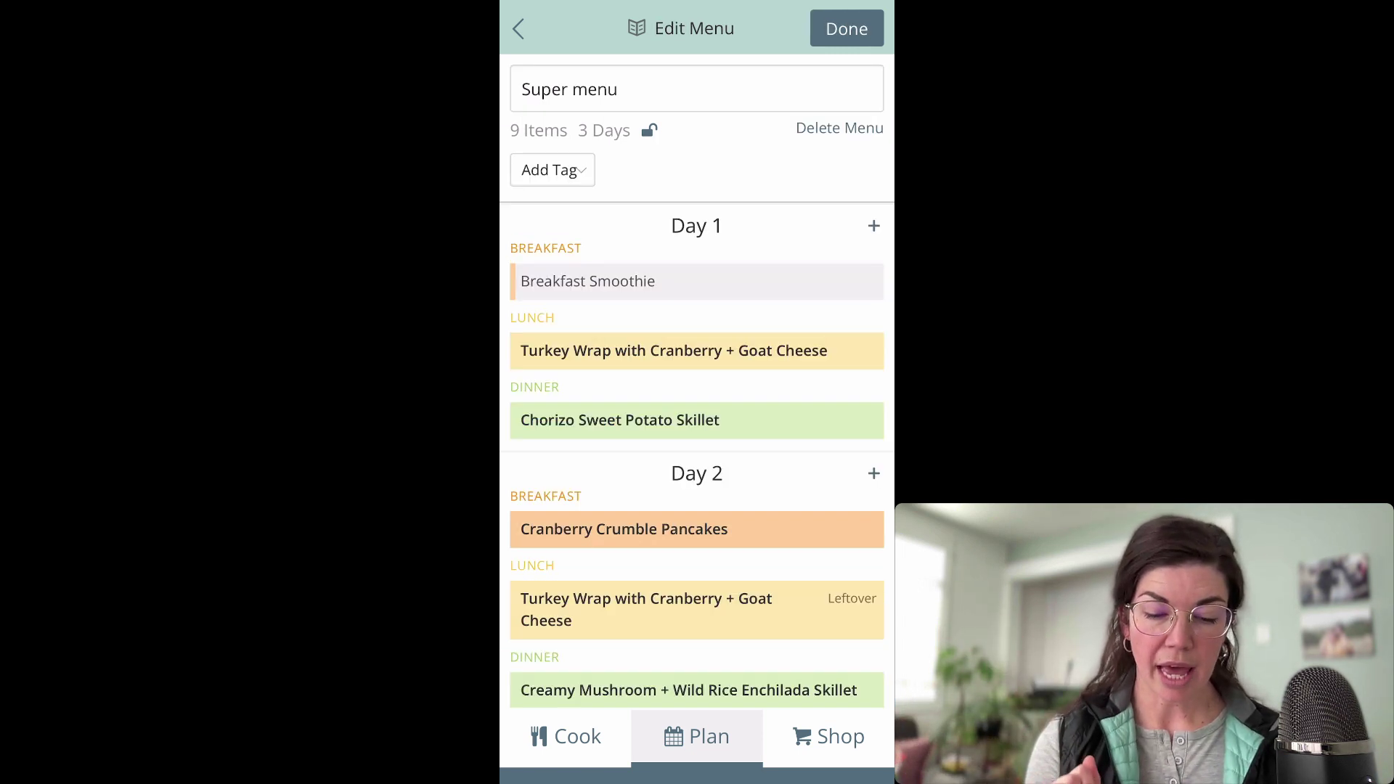
scroll(697, 392, down, 5)
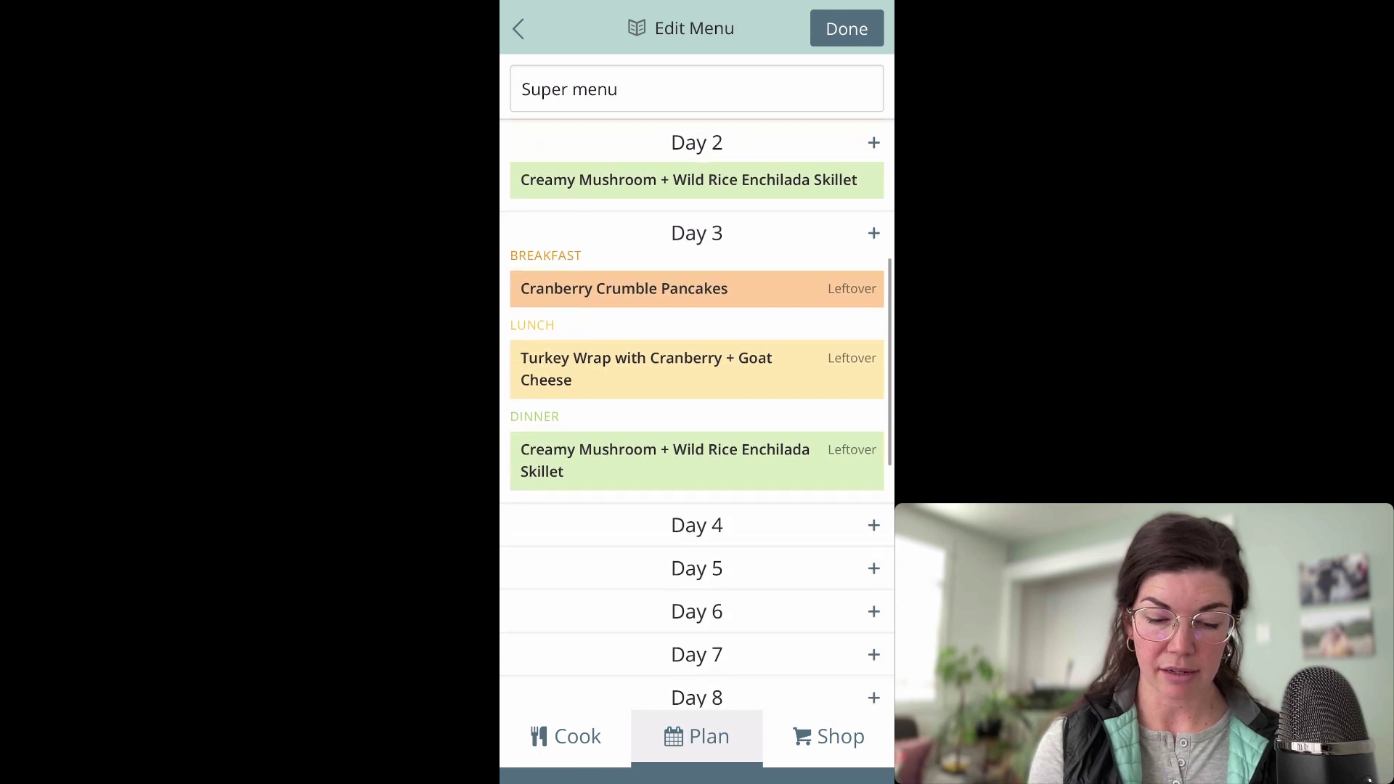
scroll(697, 436, up, 5)
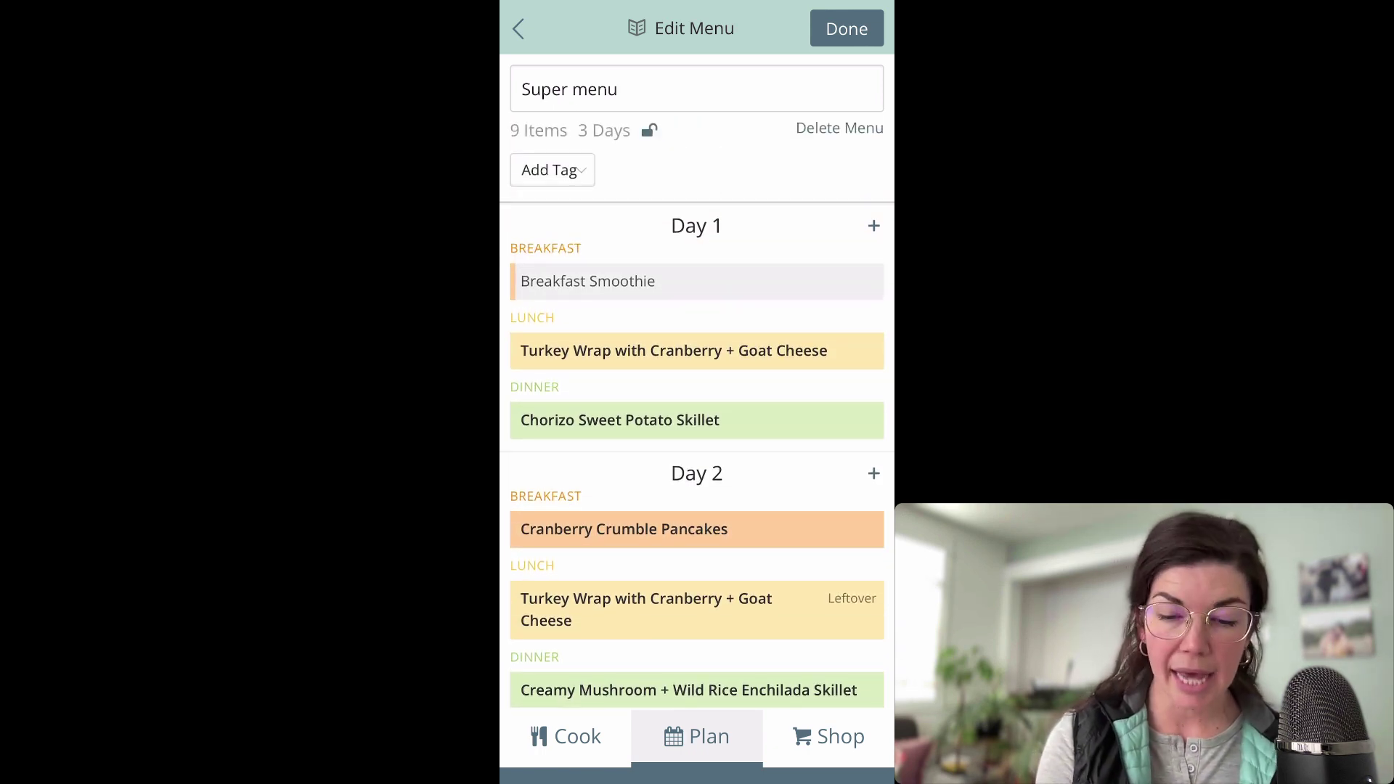
click(846, 28)
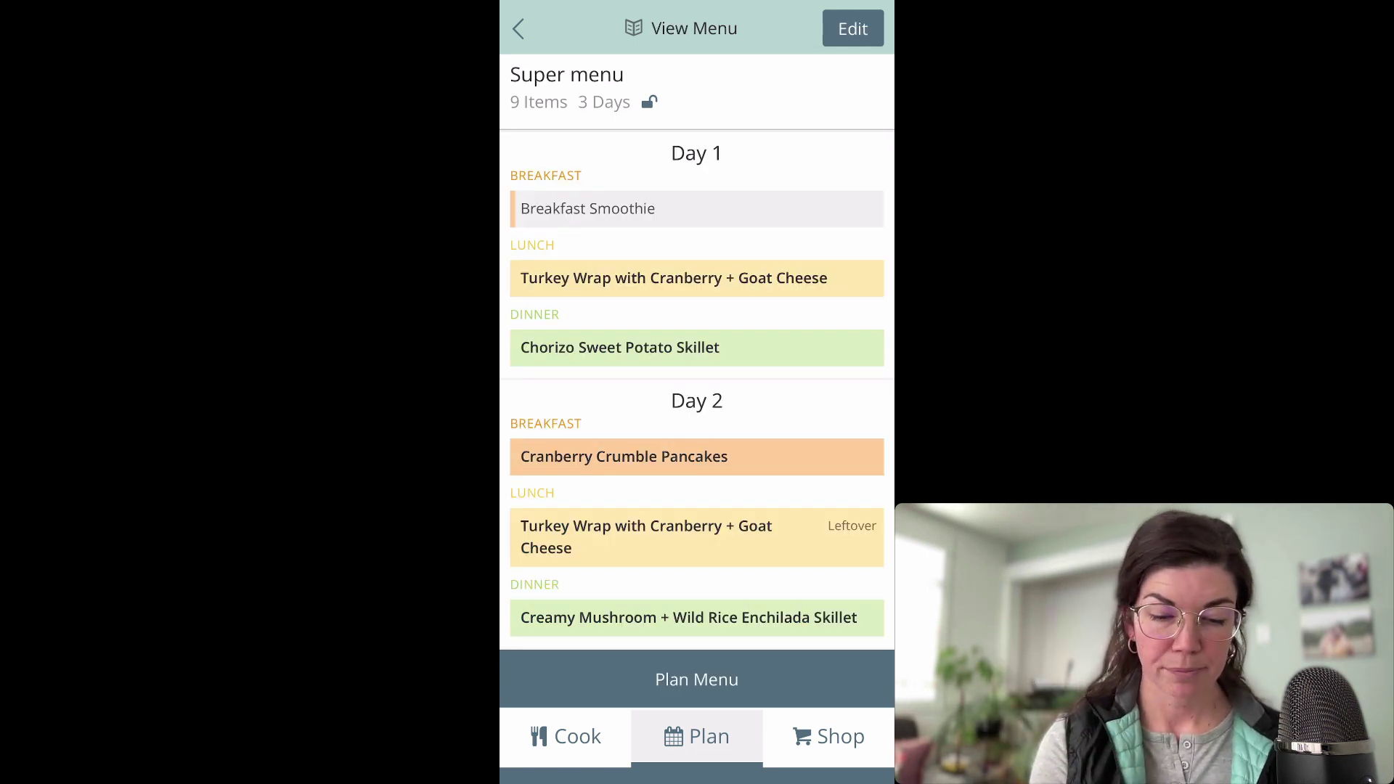
click(518, 29)
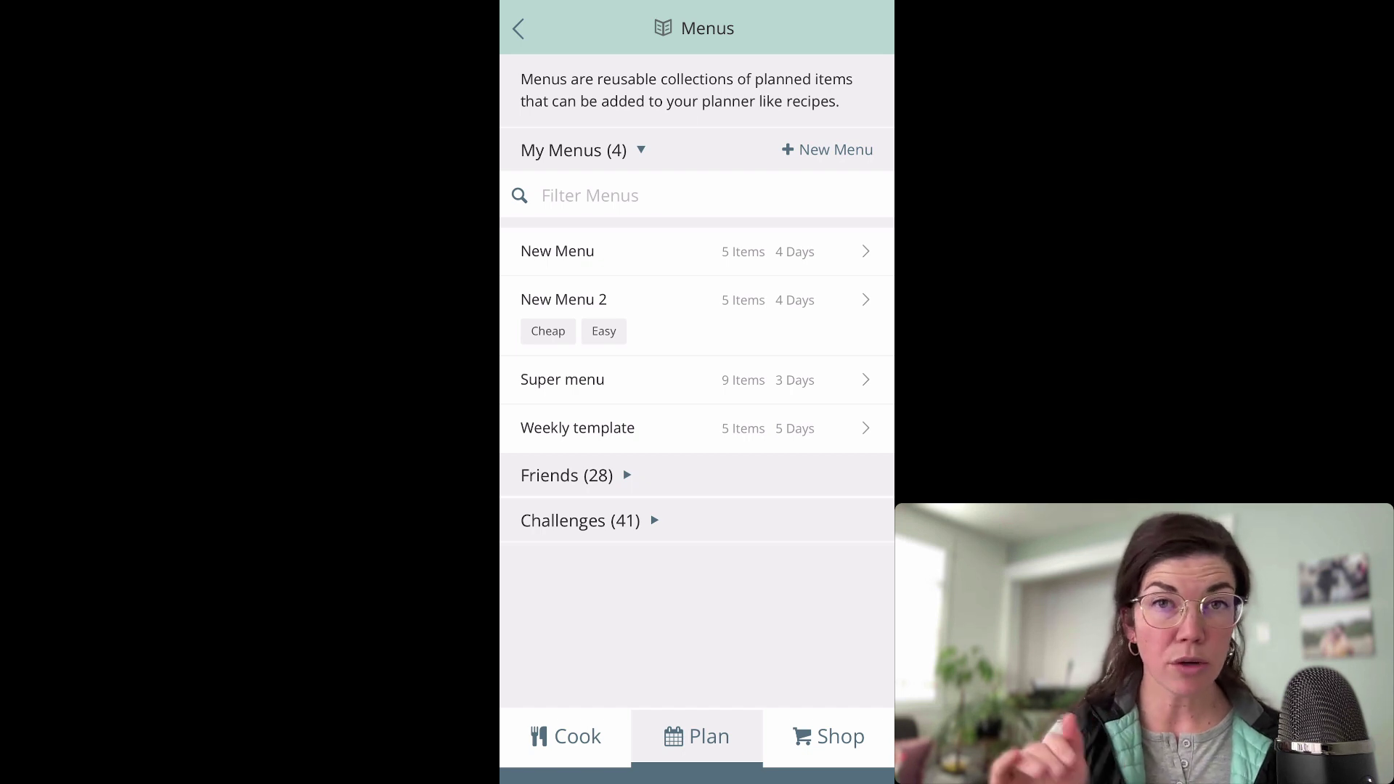
Create a new menu with Stuffed Mushrooms and Creamy Mushroom enchilada skillet as Day 1 dinner
click(827, 149)
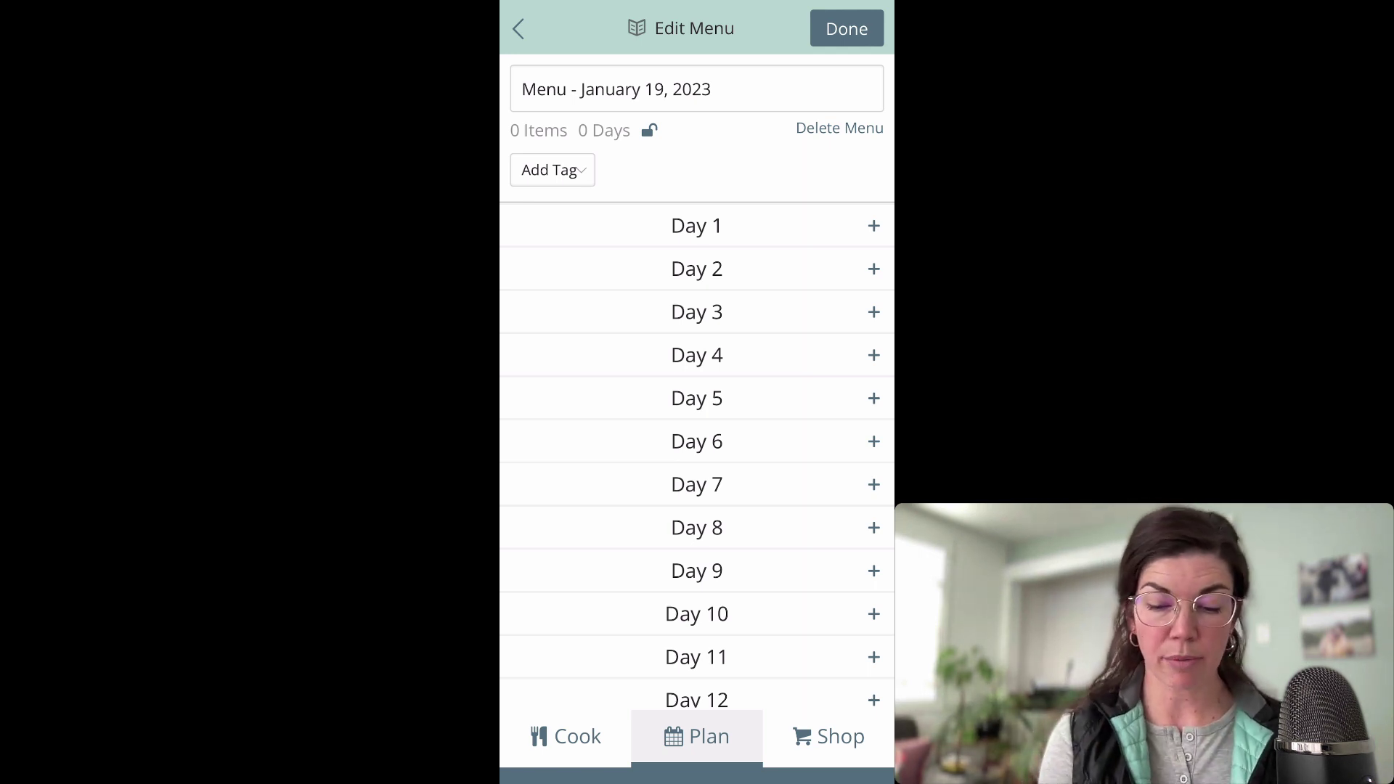
click(874, 226)
click(595, 607)
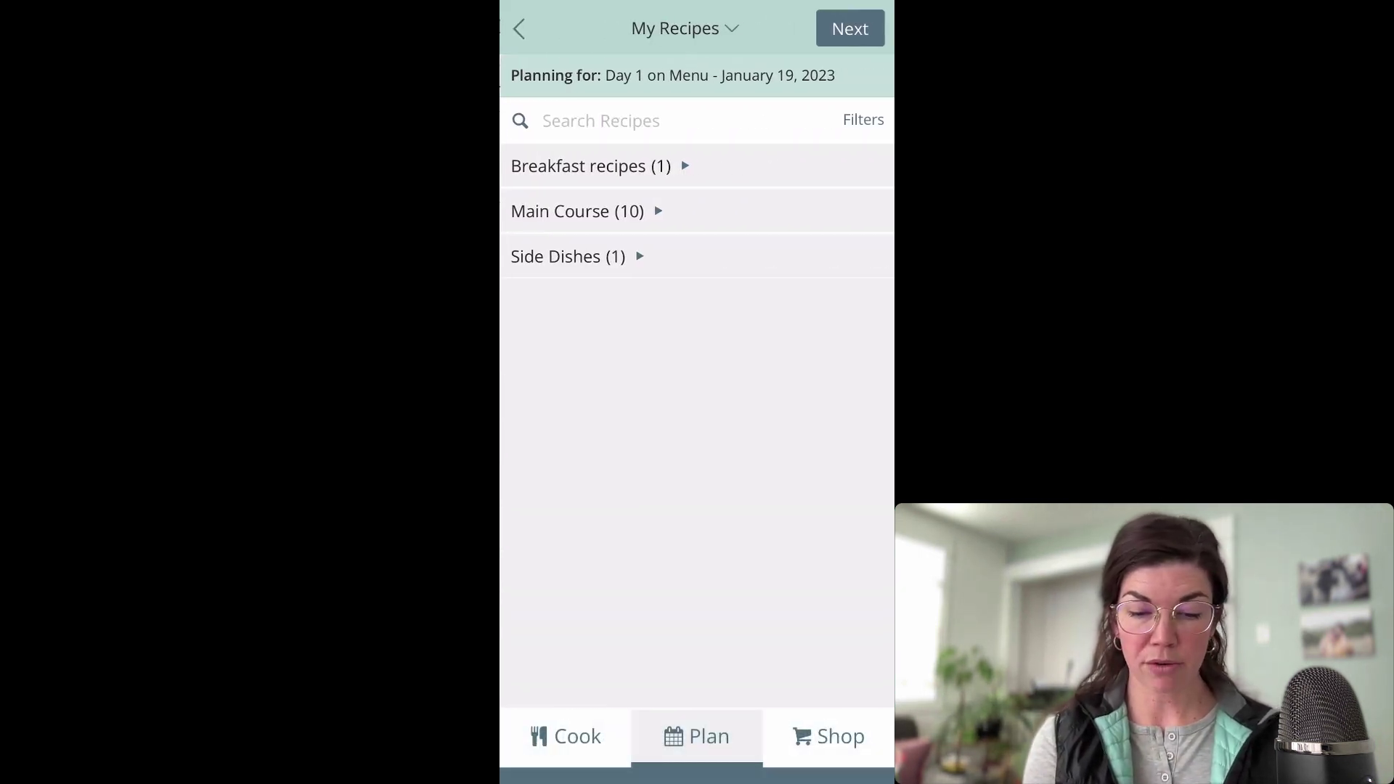
click(577, 211)
click(725, 466)
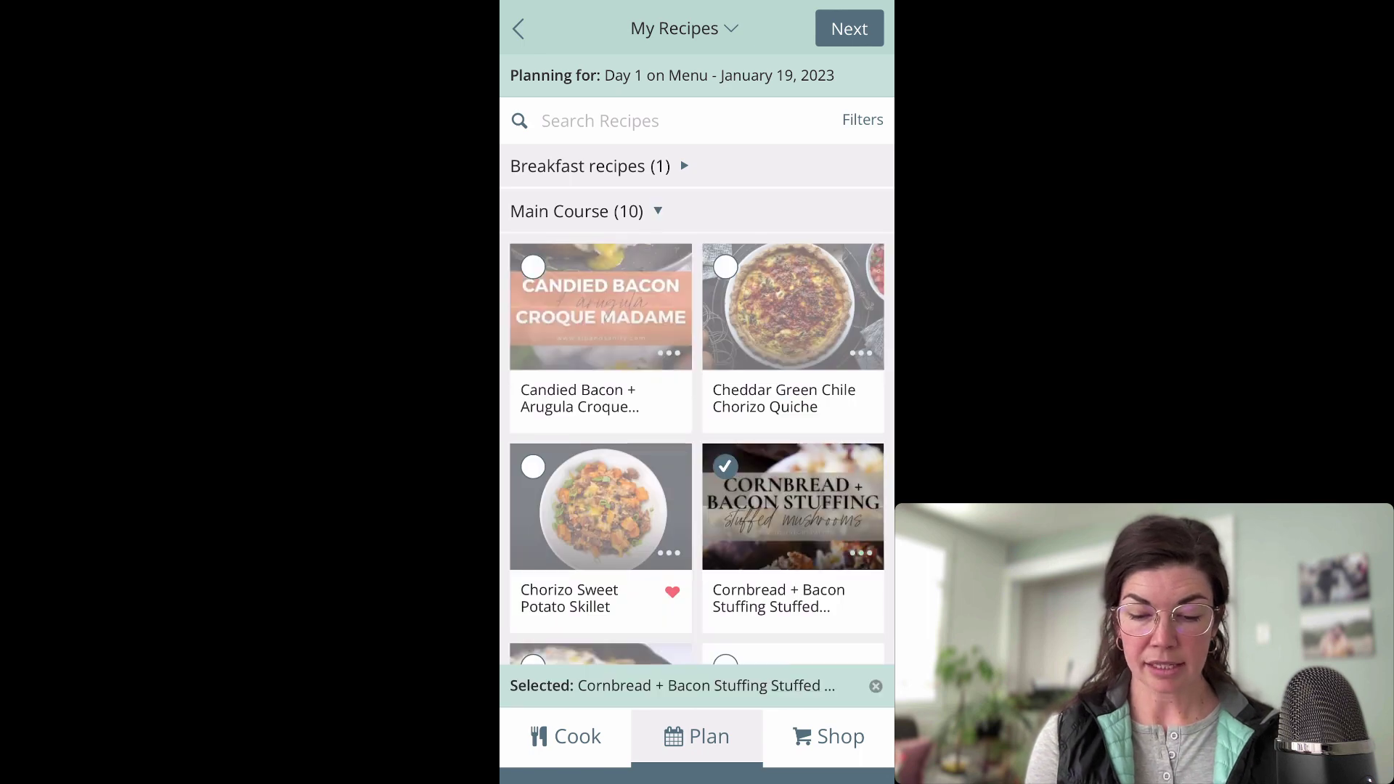
scroll(697, 435, down, 4)
click(533, 384)
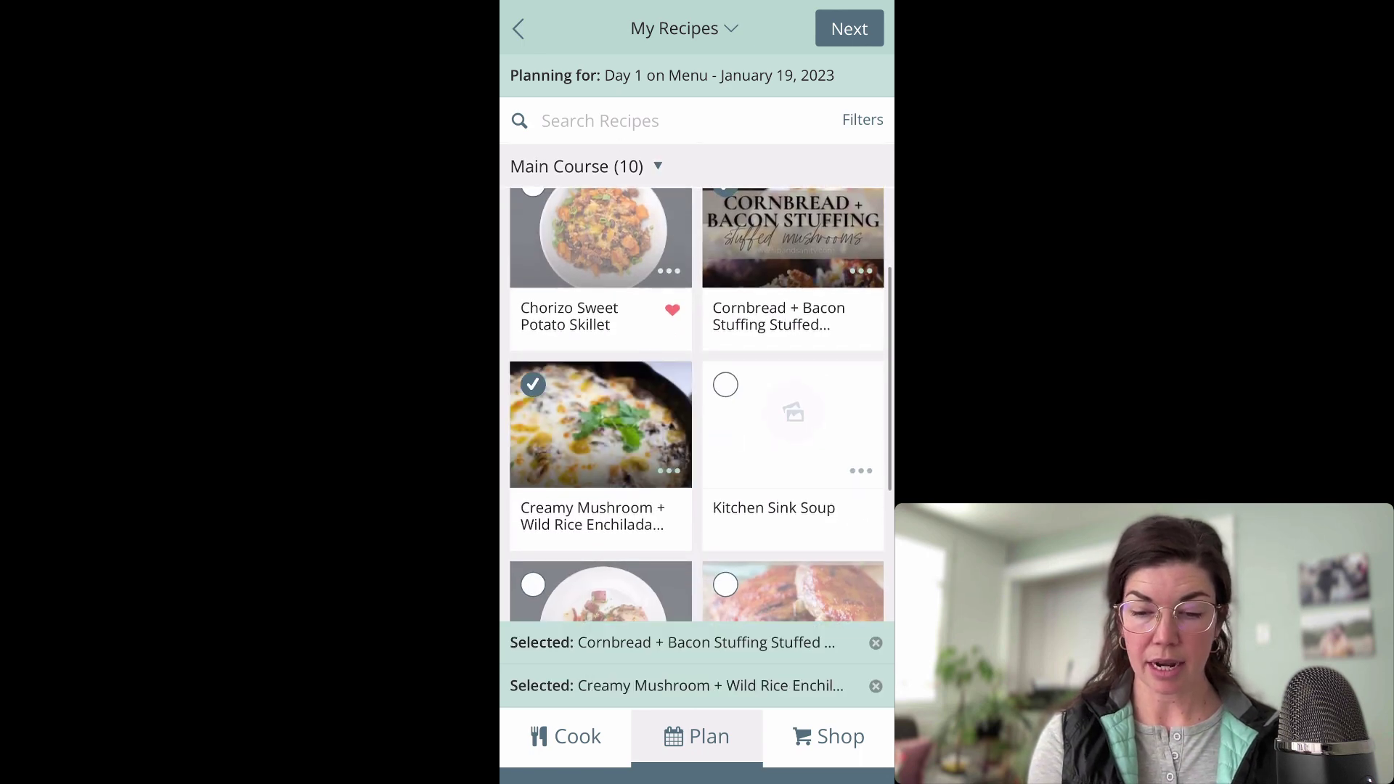
click(849, 28)
click(851, 29)
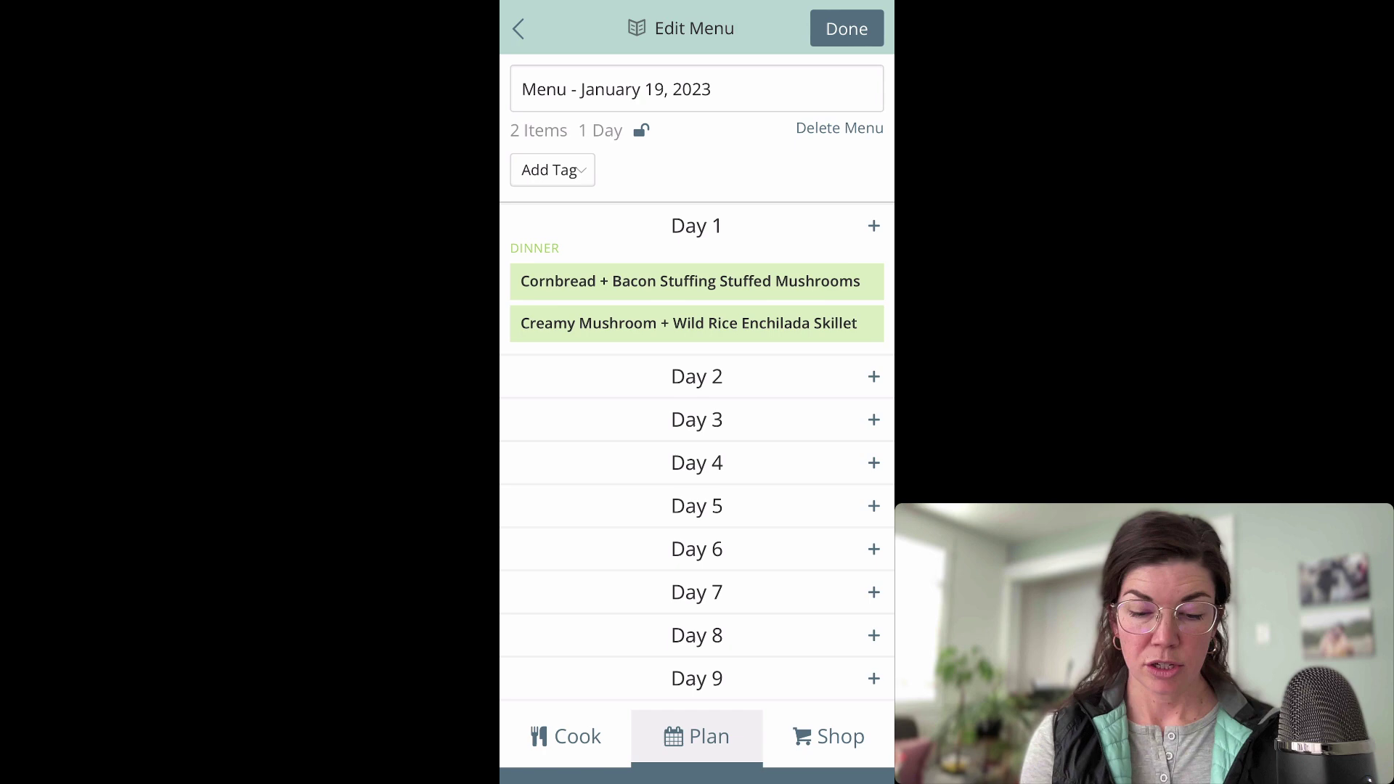
Add the ingredient Bananas to Day 3 breakfast
click(873, 420)
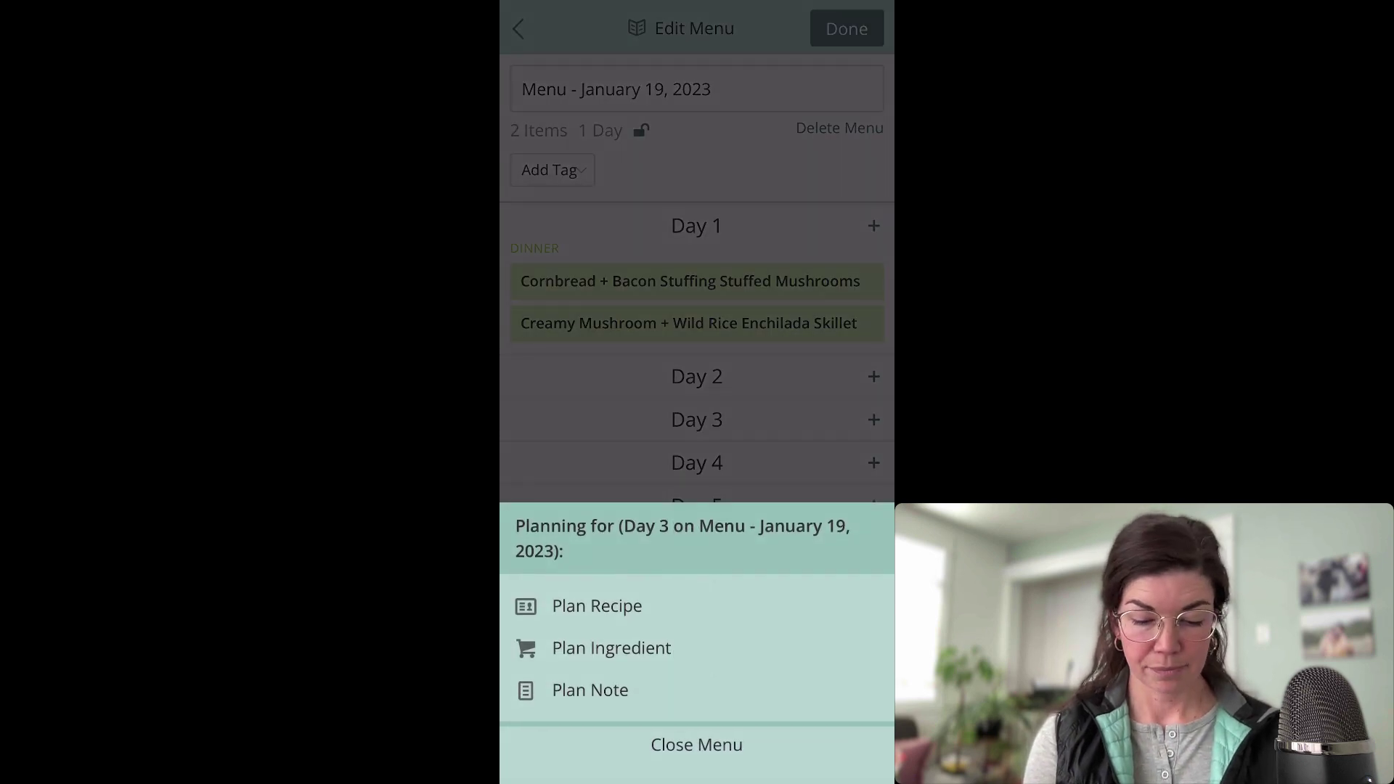
click(611, 648)
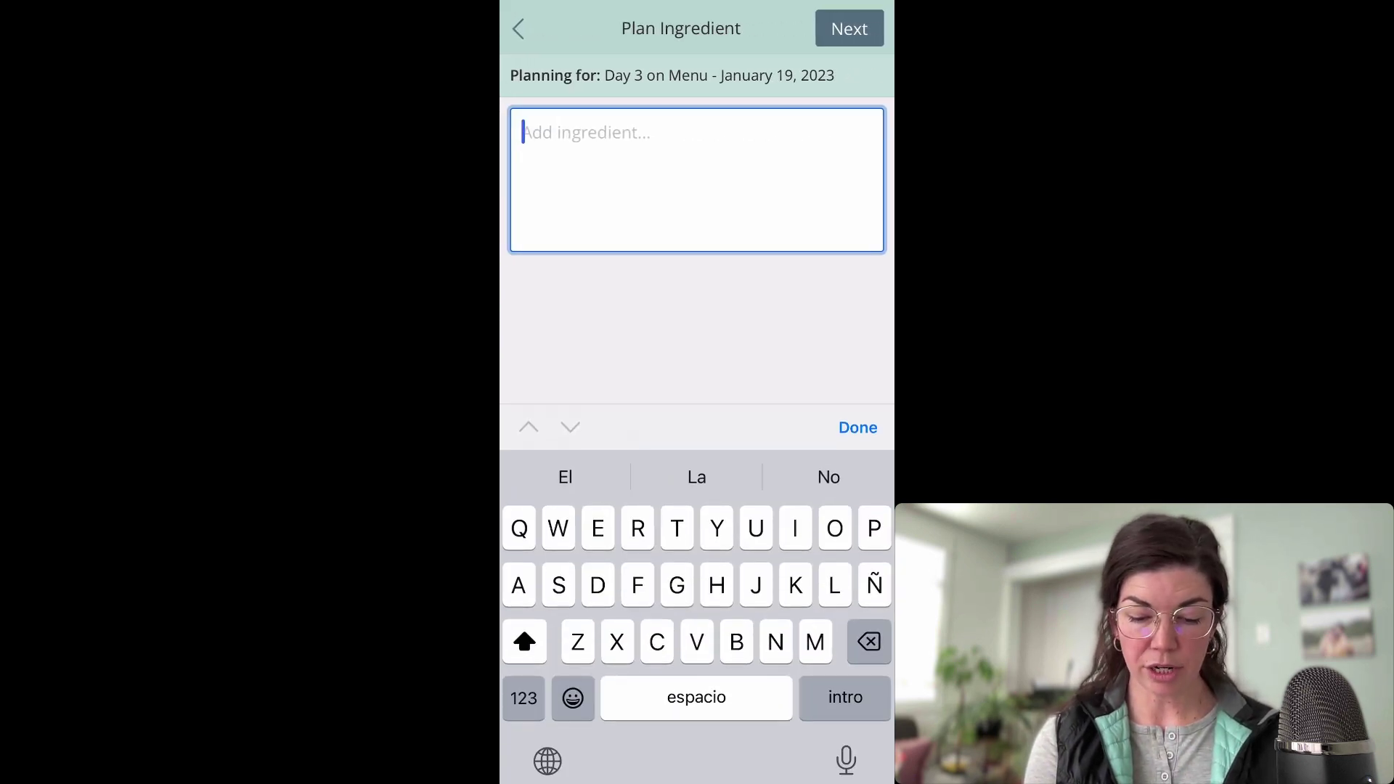
text(Bannas)
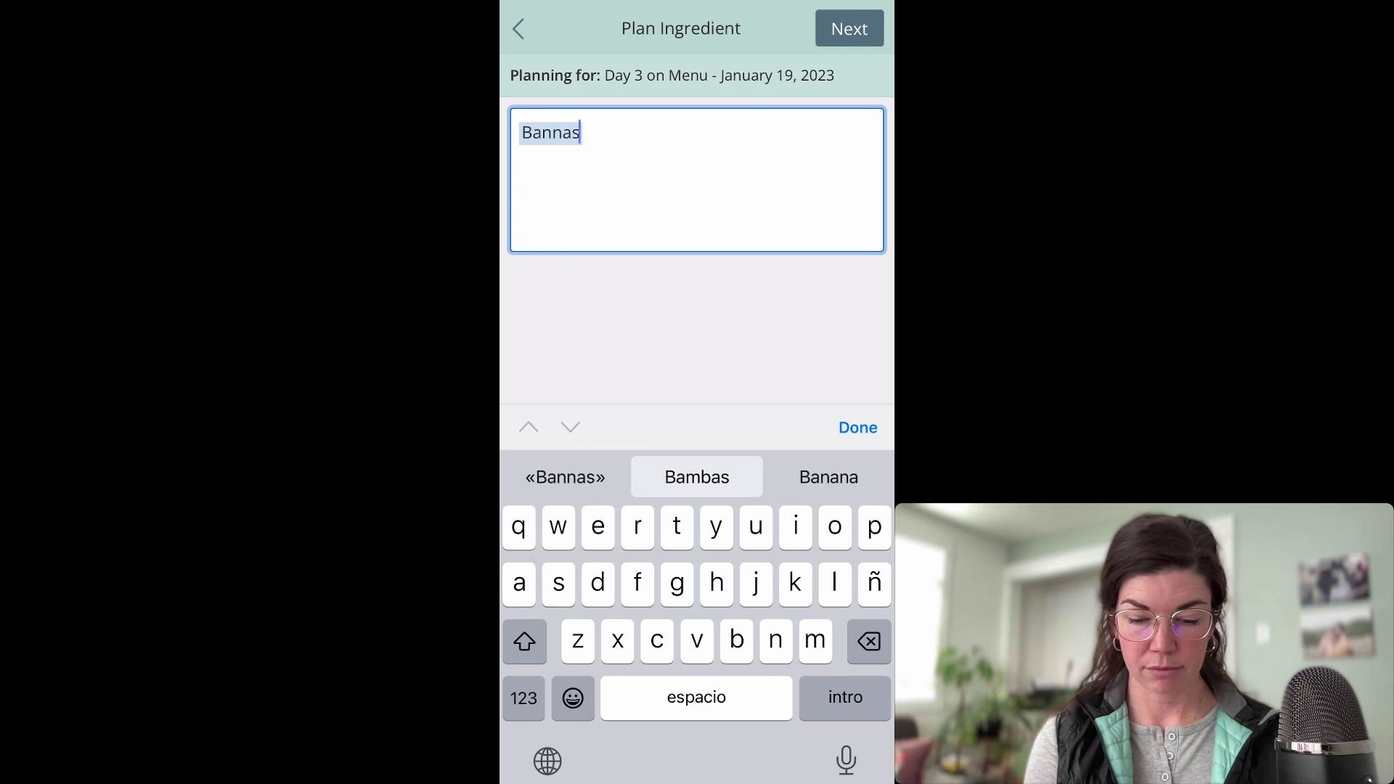
click(828, 477)
text(s)
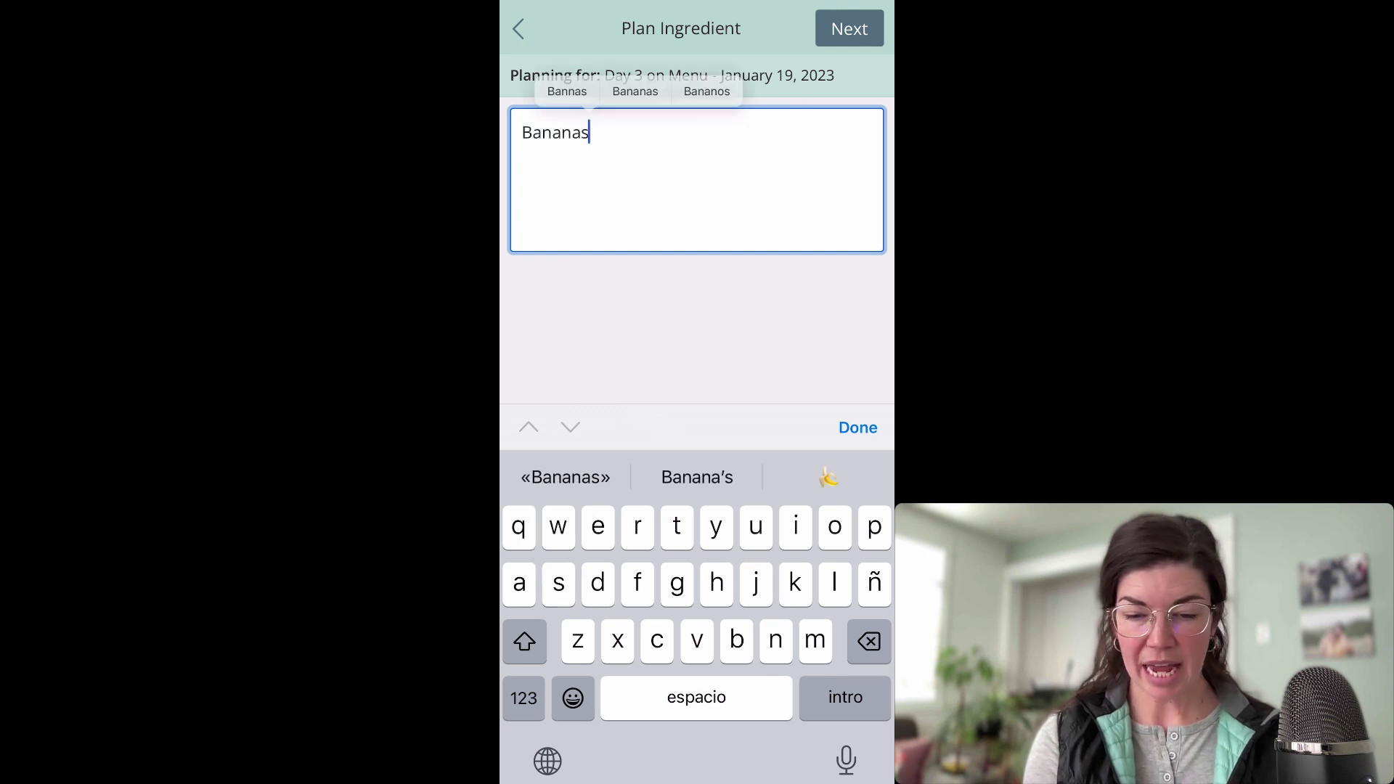
click(850, 28)
click(520, 118)
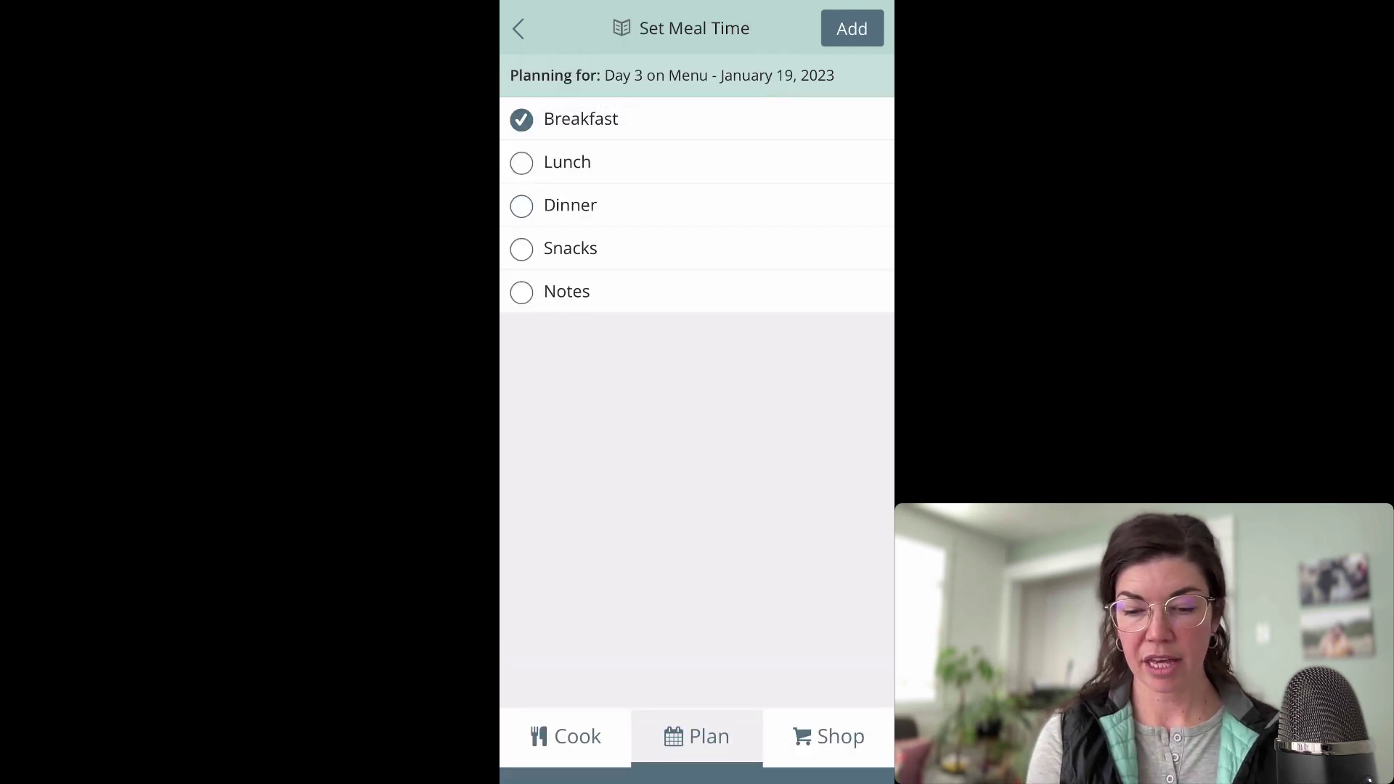
click(849, 28)
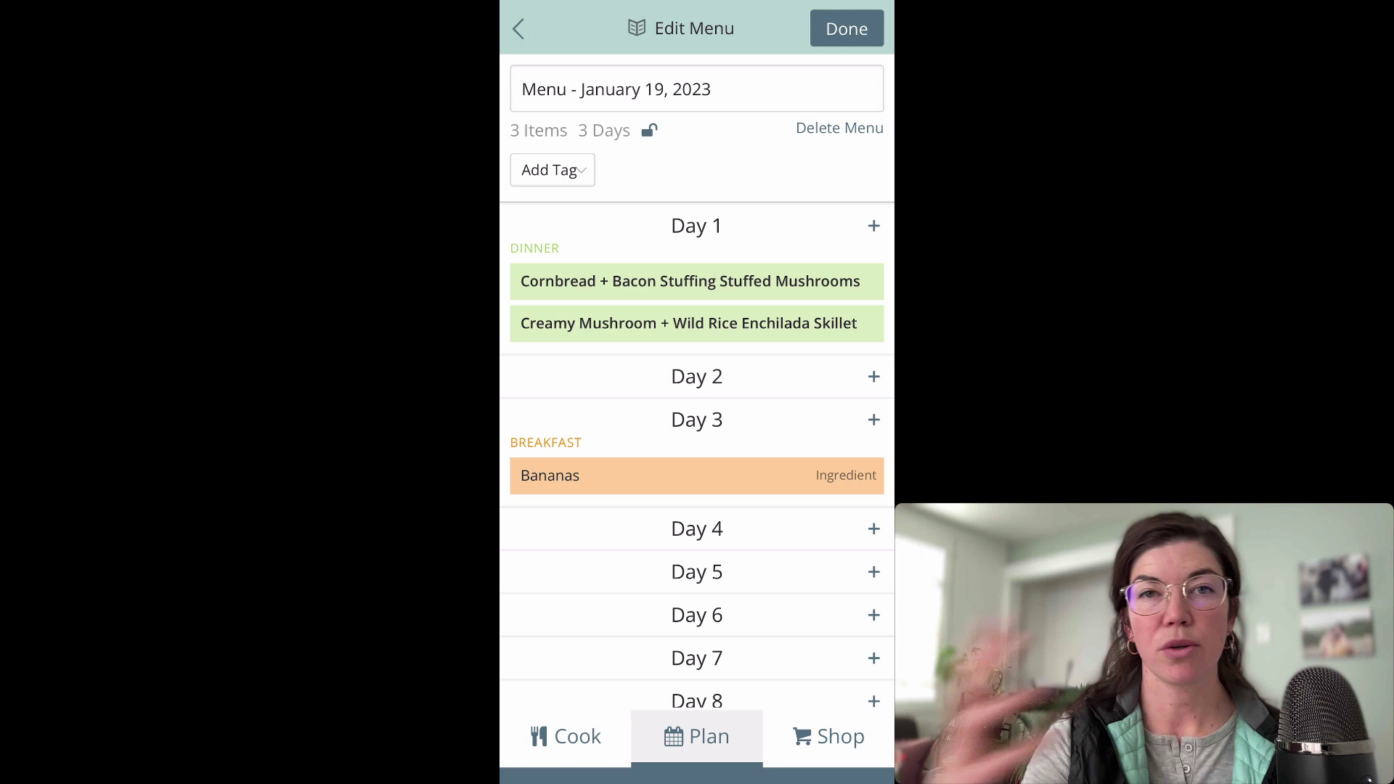
Finish editing, leaving the menu name as 'Menu - January 19, 2023' despite partial erasing
click(712, 89)
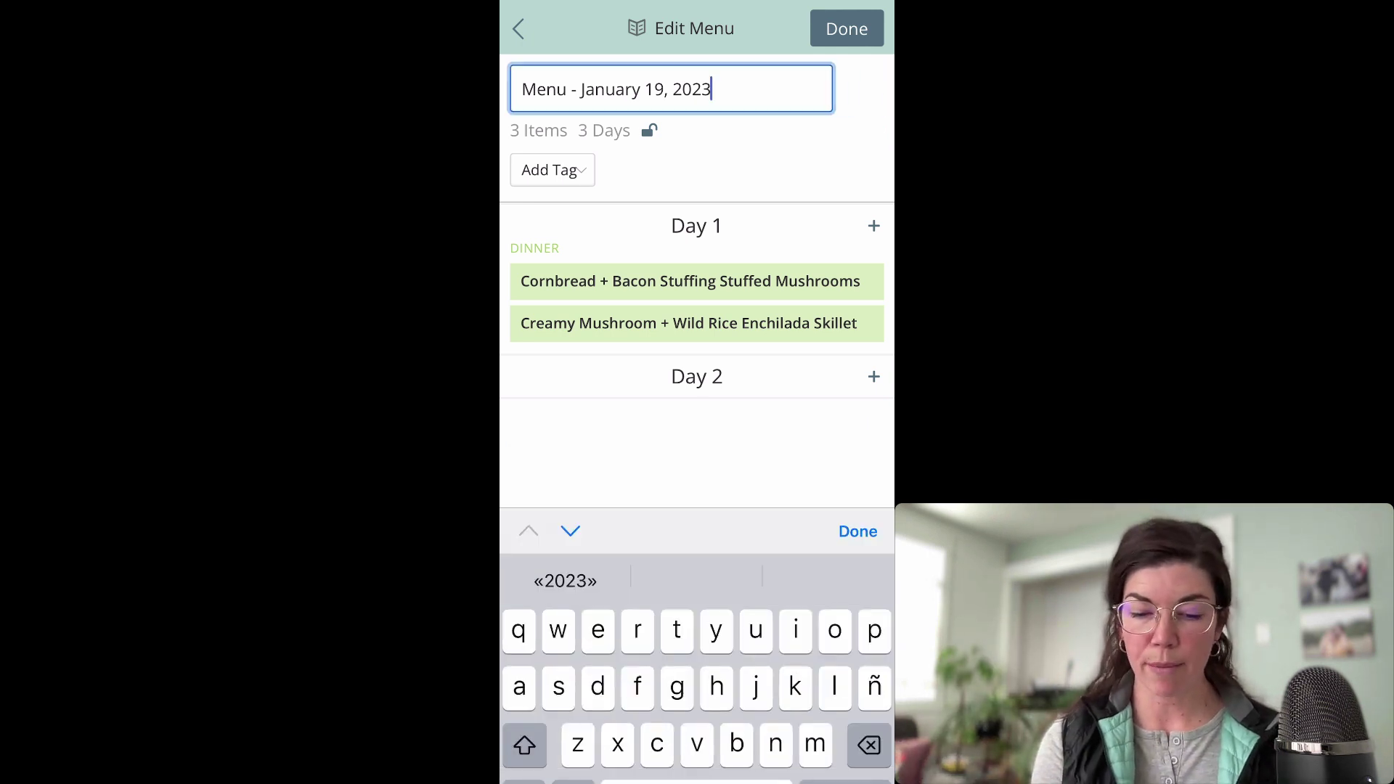
key(BackSpace)
key(BackSpace)
key(BackSpace)
key(BackSpace)
key(BackSpace)
key(BackSpace)
key(BackSpace)
key(BackSpace)
key(BackSpace)
key(BackSpace)
key(BackSpace)
key(BackSpace)
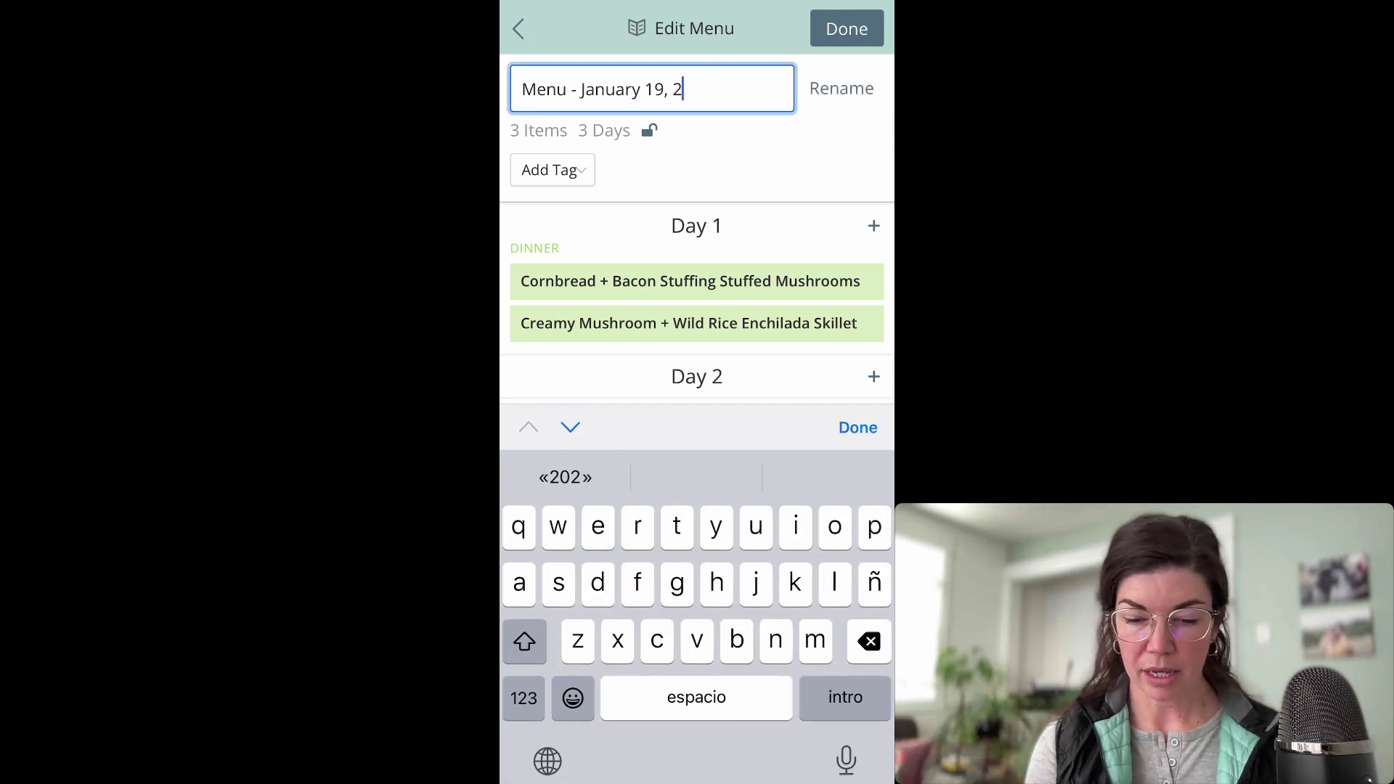
key(BackSpace)
key(BackSpace)
key(BackSpace)
key(BackSpace)
key(BackSpace)
key(BackSpace)
key(BackSpace)
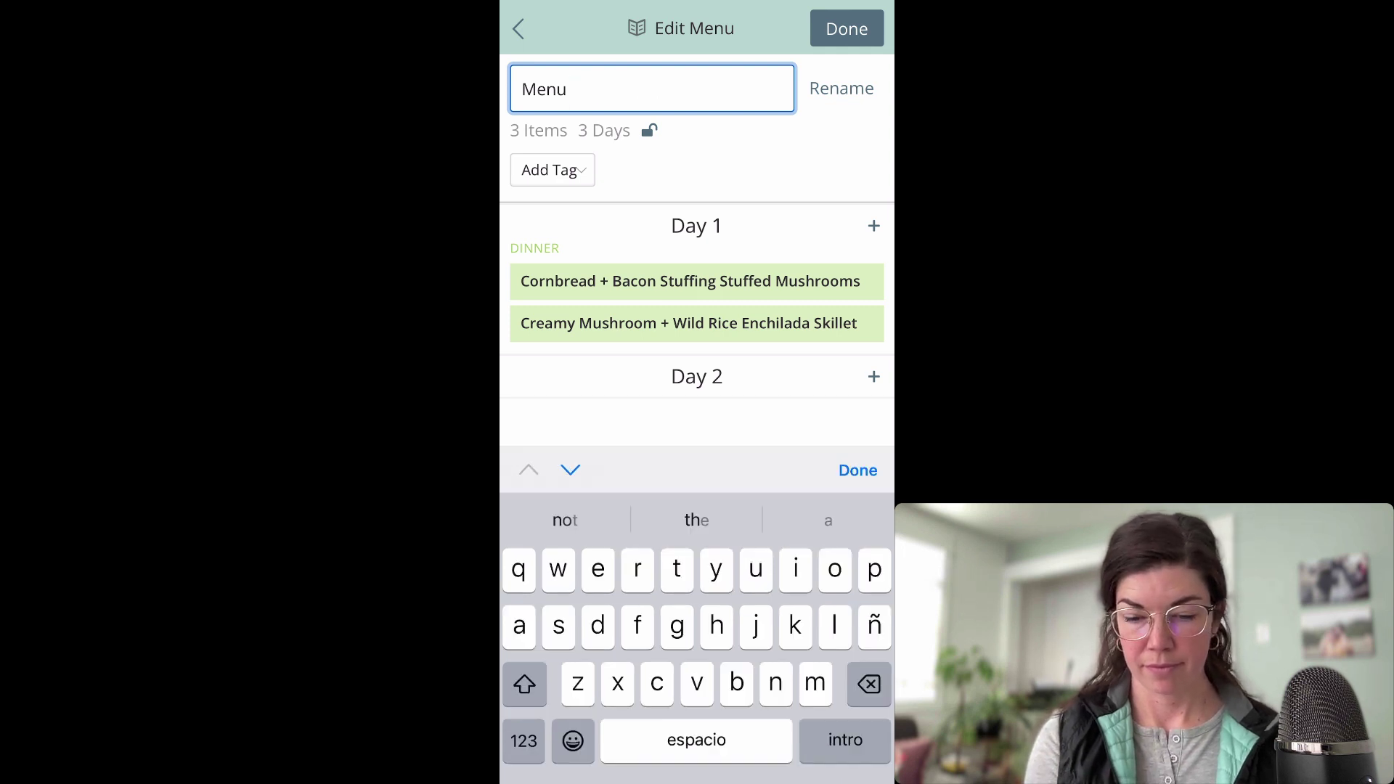
click(846, 28)
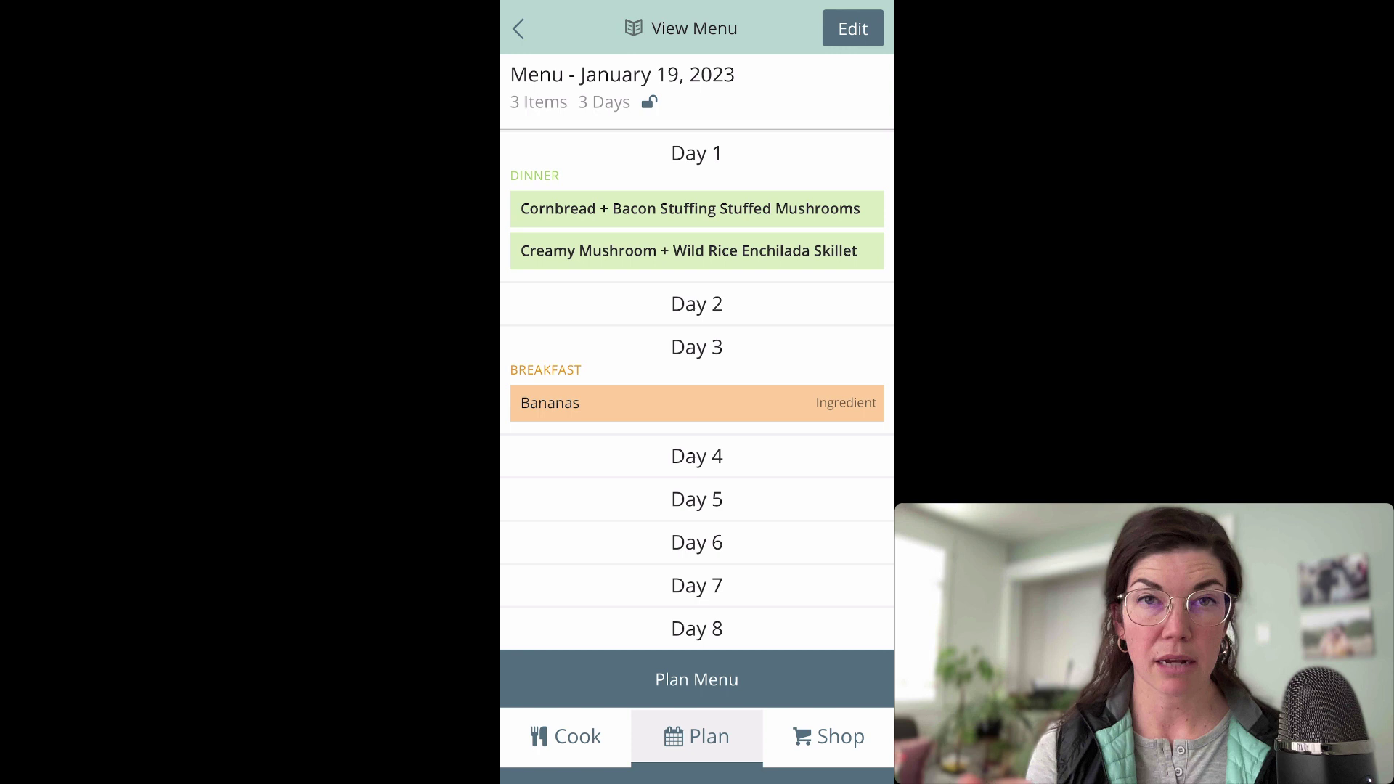
Plan the menu onto the planner with January 28 as the starting date
click(697, 679)
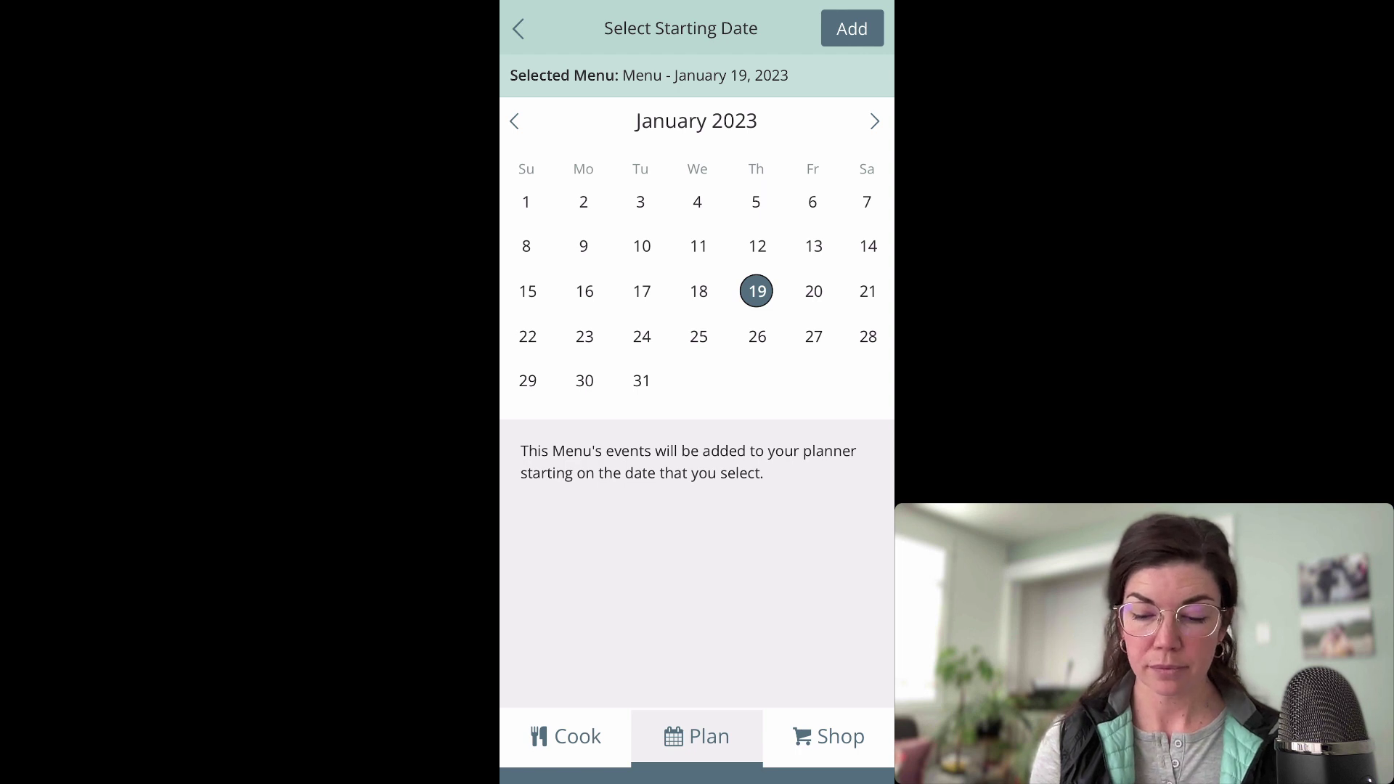
click(869, 336)
click(851, 29)
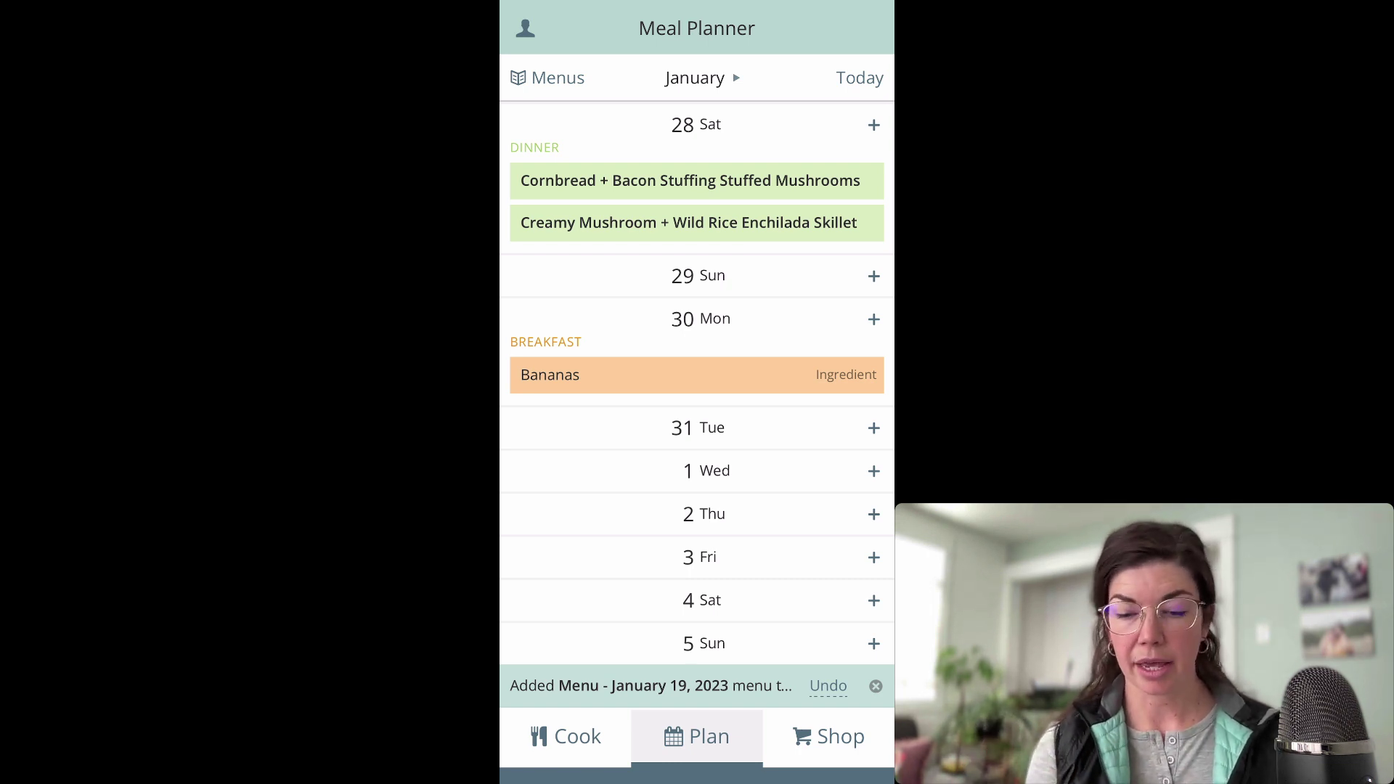
scroll(697, 385, up, 6)
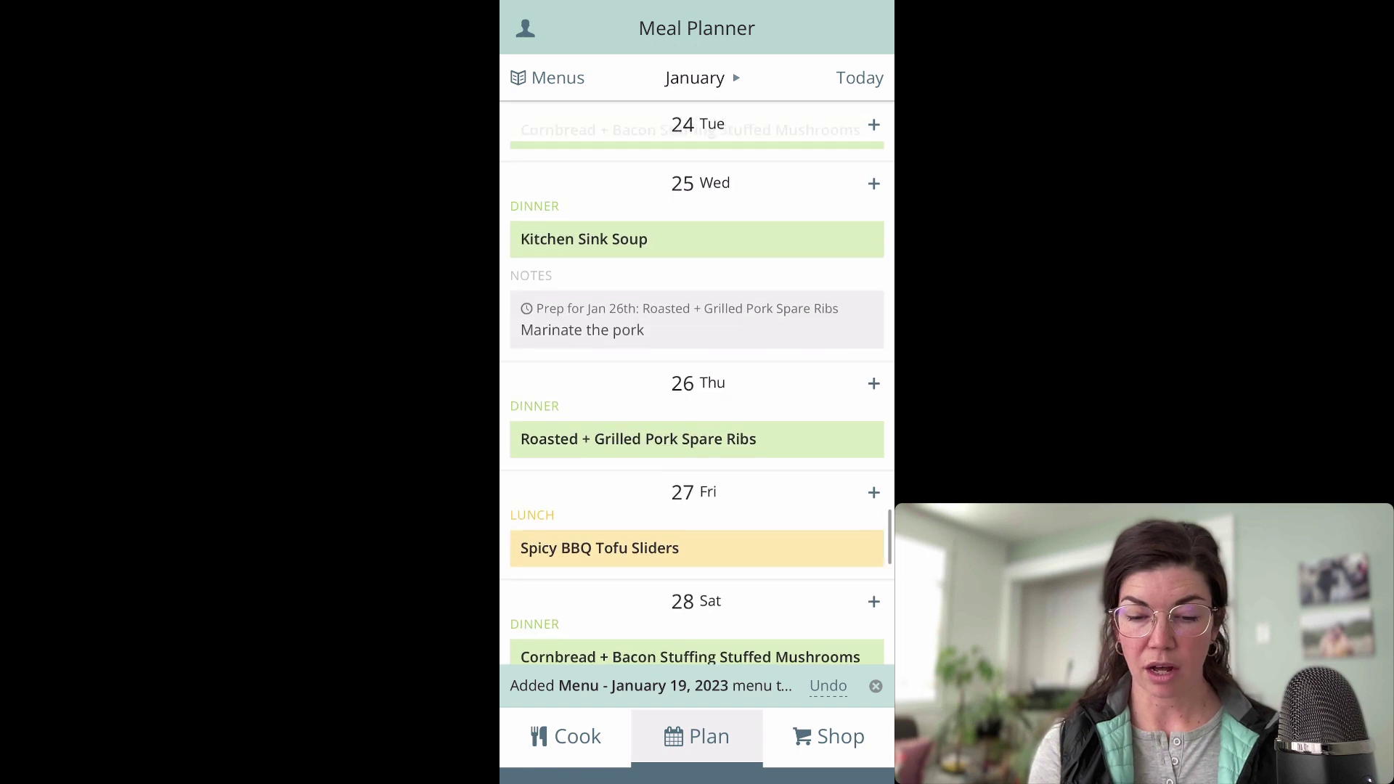
scroll(697, 385, down, 8)
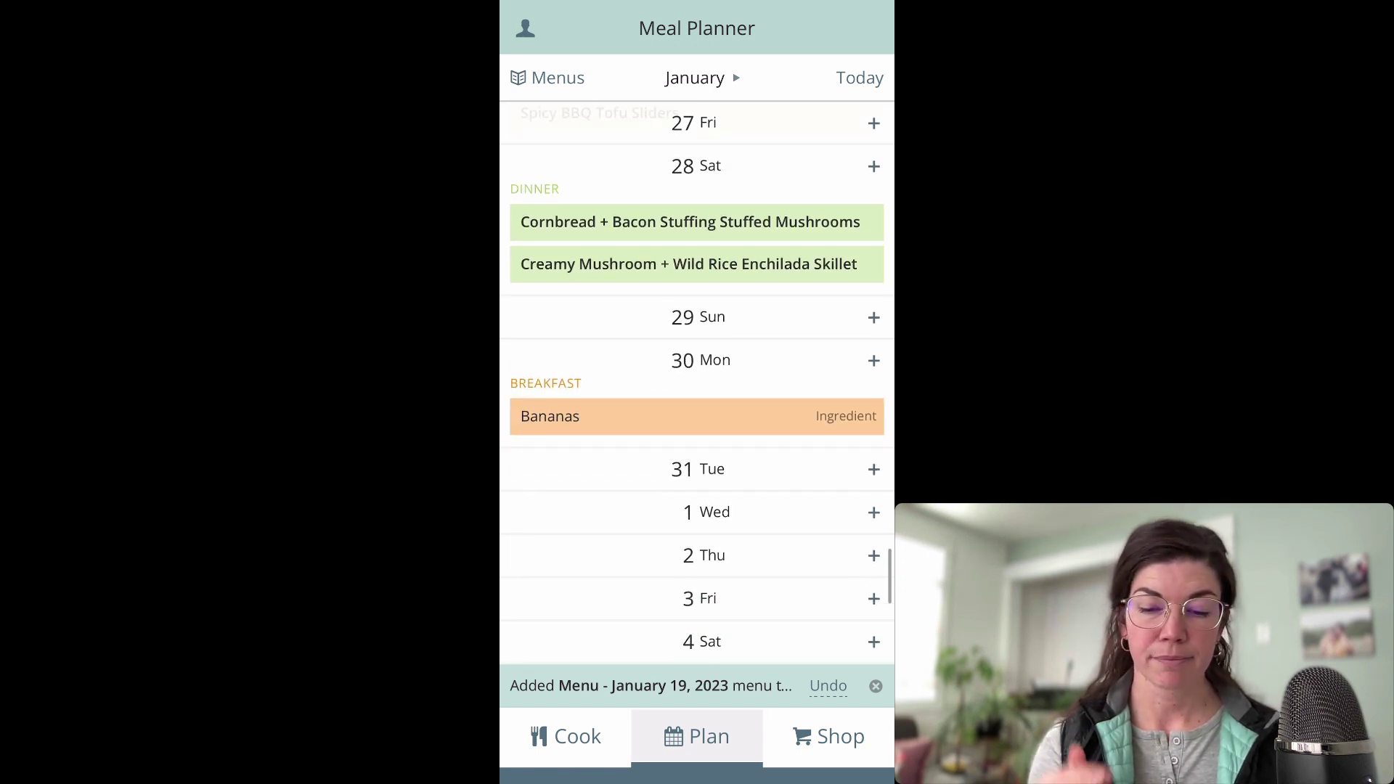